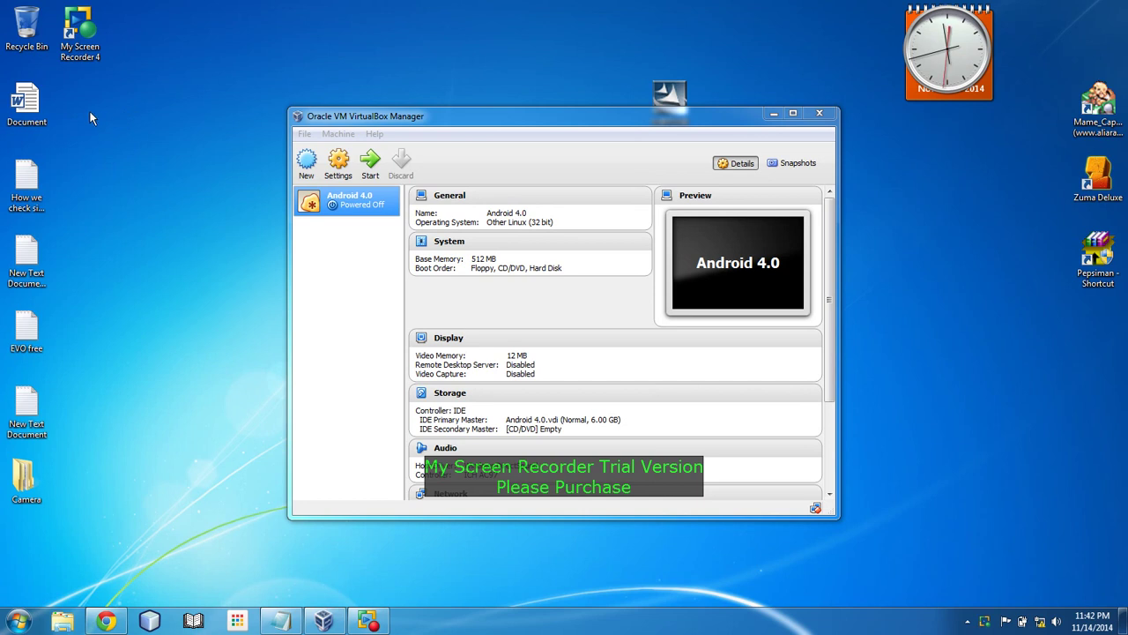
pyautogui.rightClick(89, 110)
pyautogui.click(132, 181)
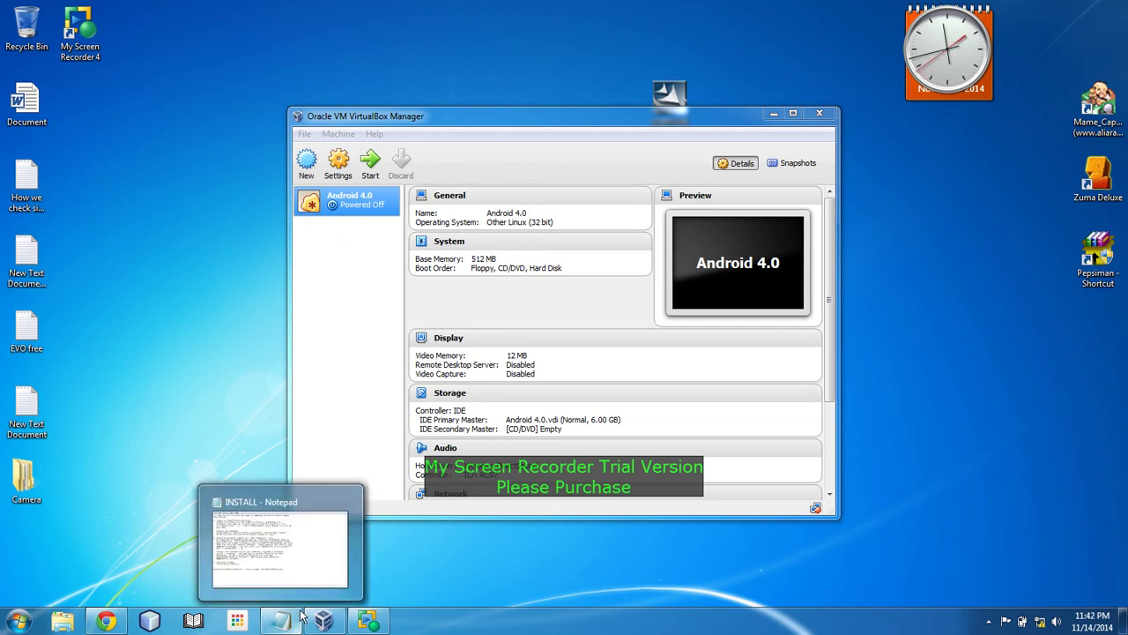
pyautogui.moveTo(366, 621)
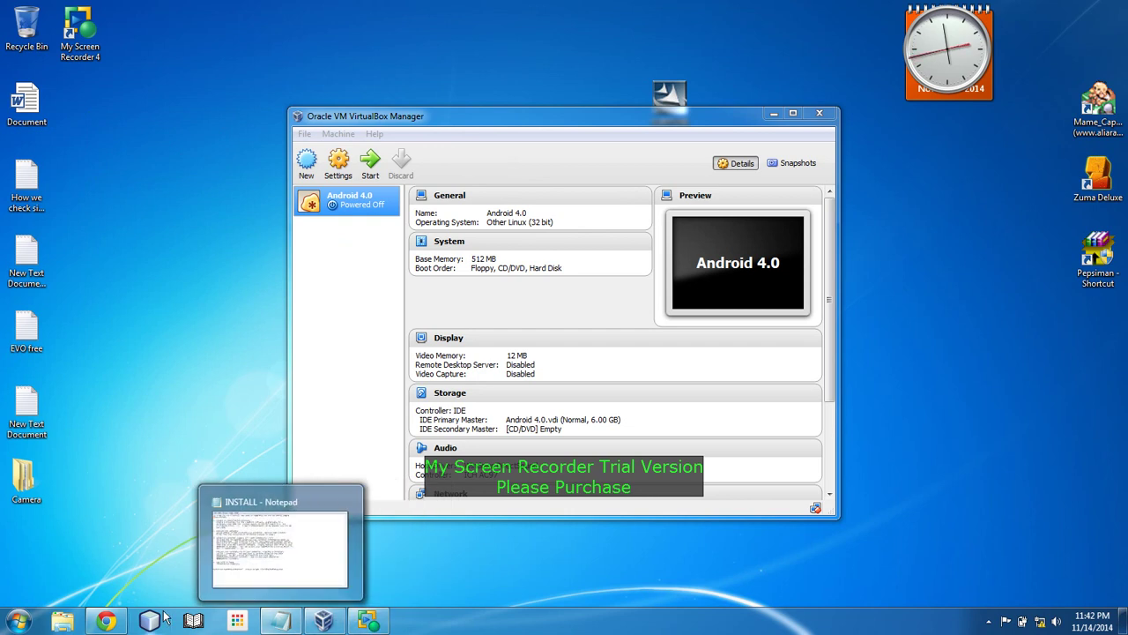
# Step: Switch to Chrome and highlight the tumblr.com web address of the open page
pyautogui.click(105, 620)
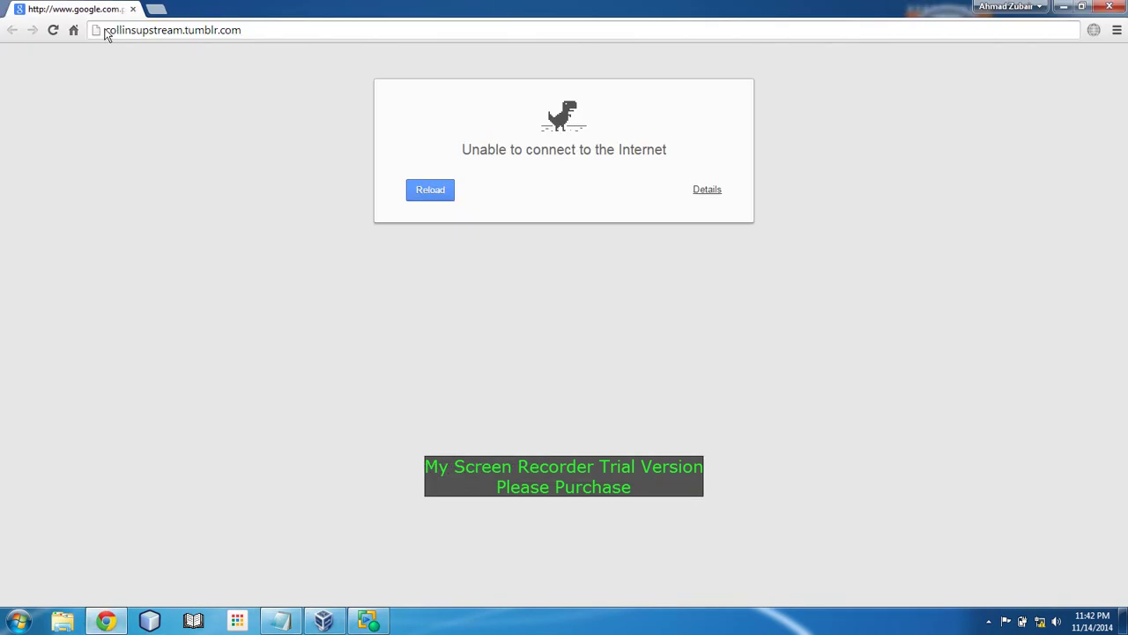
pyautogui.moveTo(242, 31); pyautogui.dragTo(101, 31)
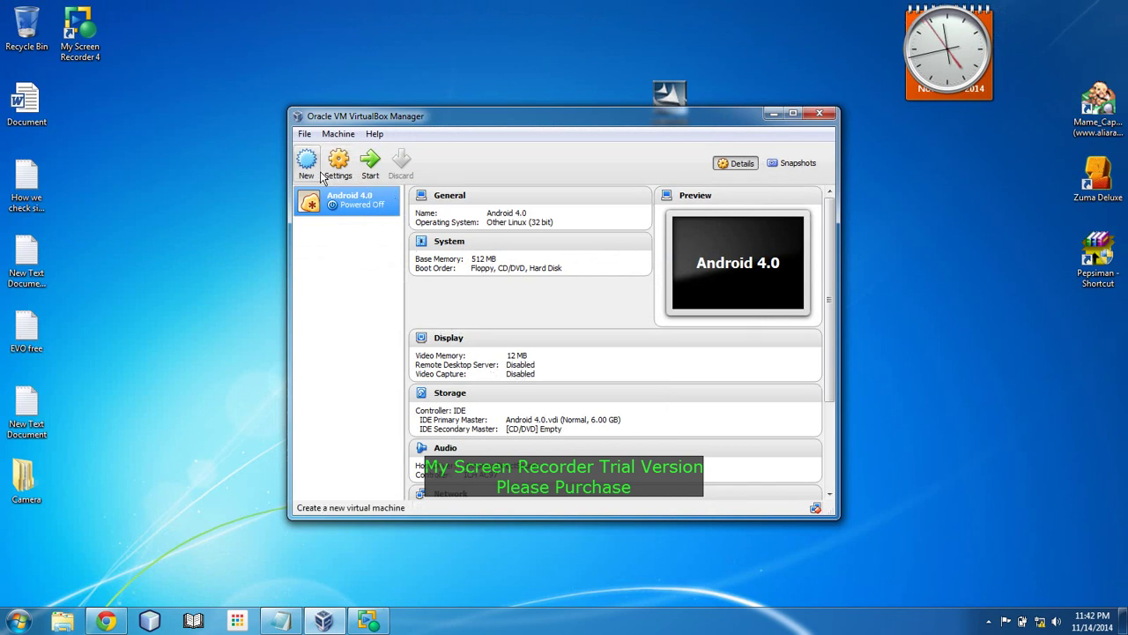
# Step: Start a new VirtualBox virtual machine named Android with type Linux and version Other Linux (32 bit)
pyautogui.click(307, 162)
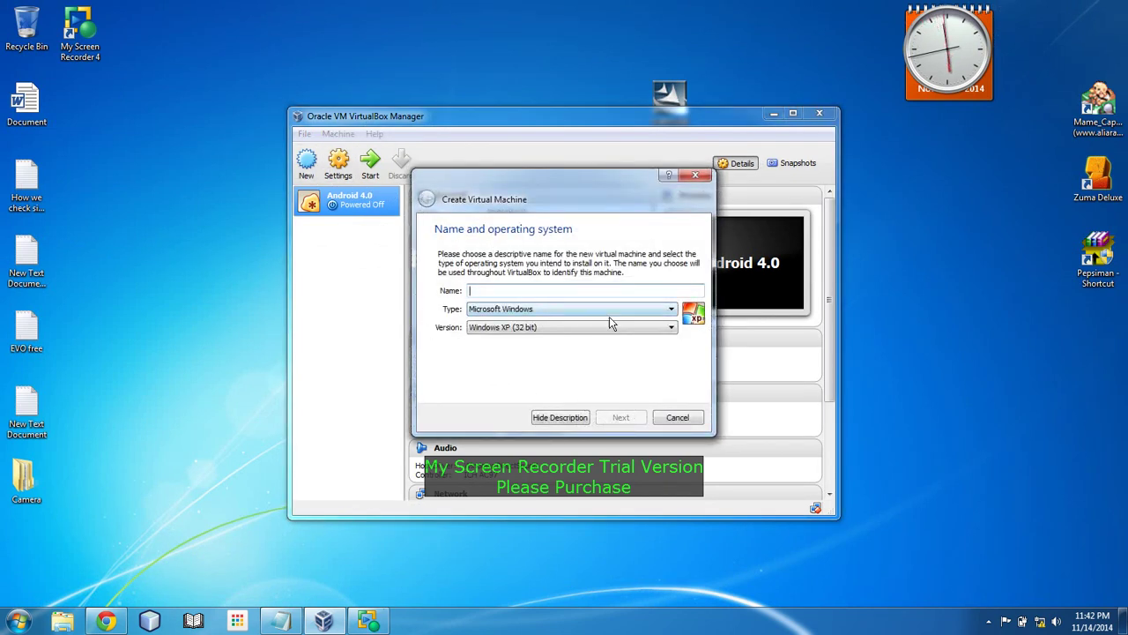
pyautogui.write('An')
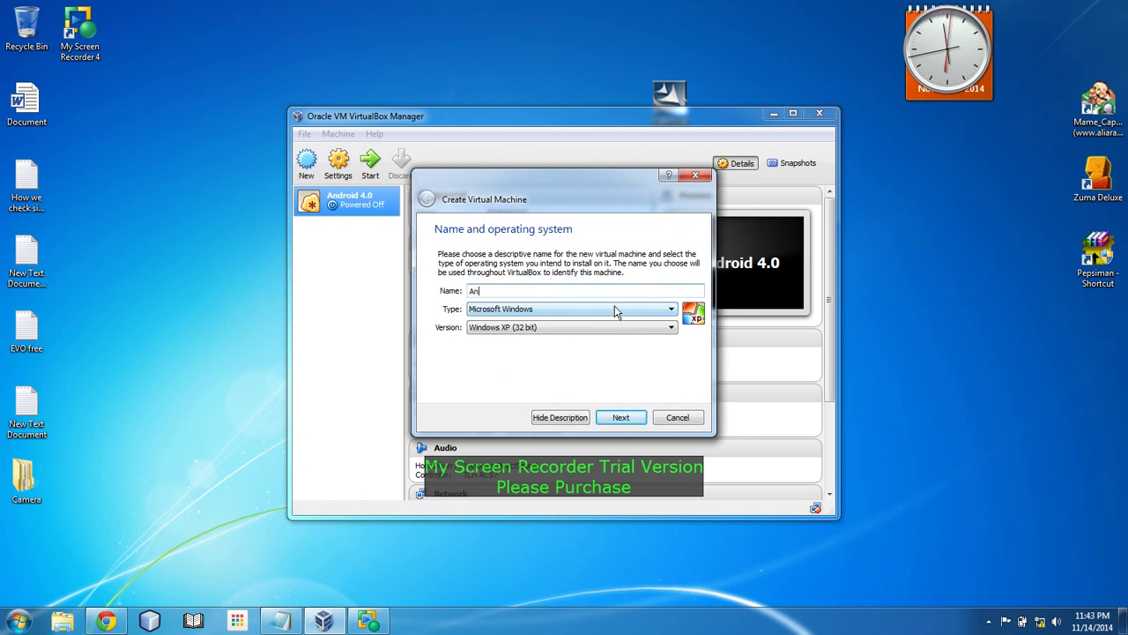
pyautogui.write('droid')
pyautogui.click(615, 310)
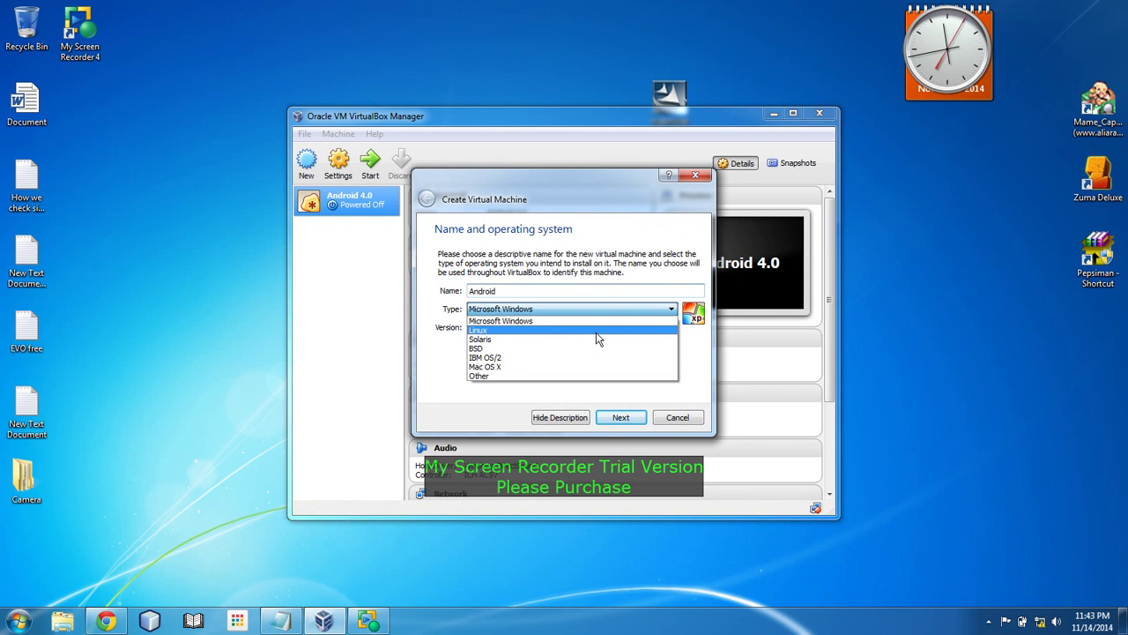
pyautogui.click(597, 330)
pyautogui.click(600, 330)
pyautogui.click(599, 344)
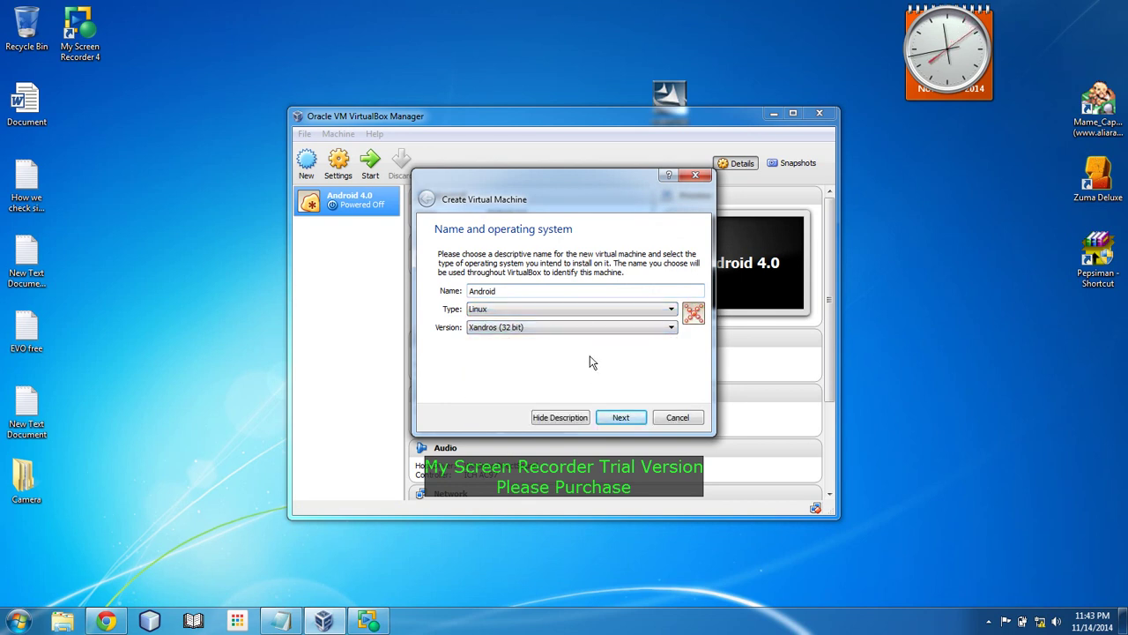
pyautogui.click(667, 327)
pyautogui.click(659, 338)
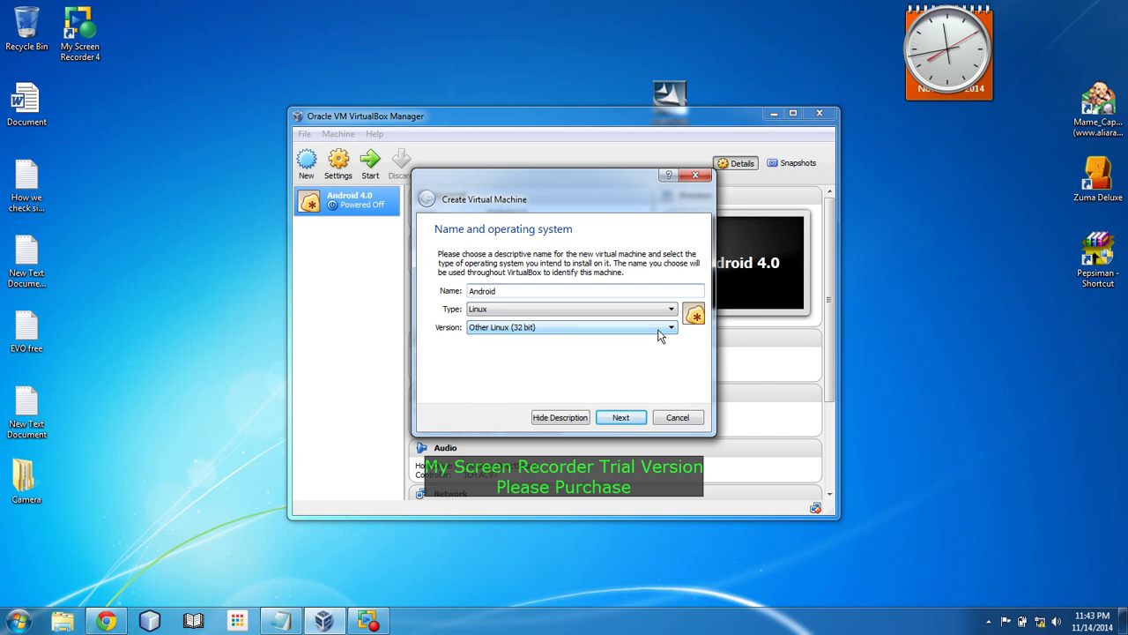
pyautogui.click(641, 420)
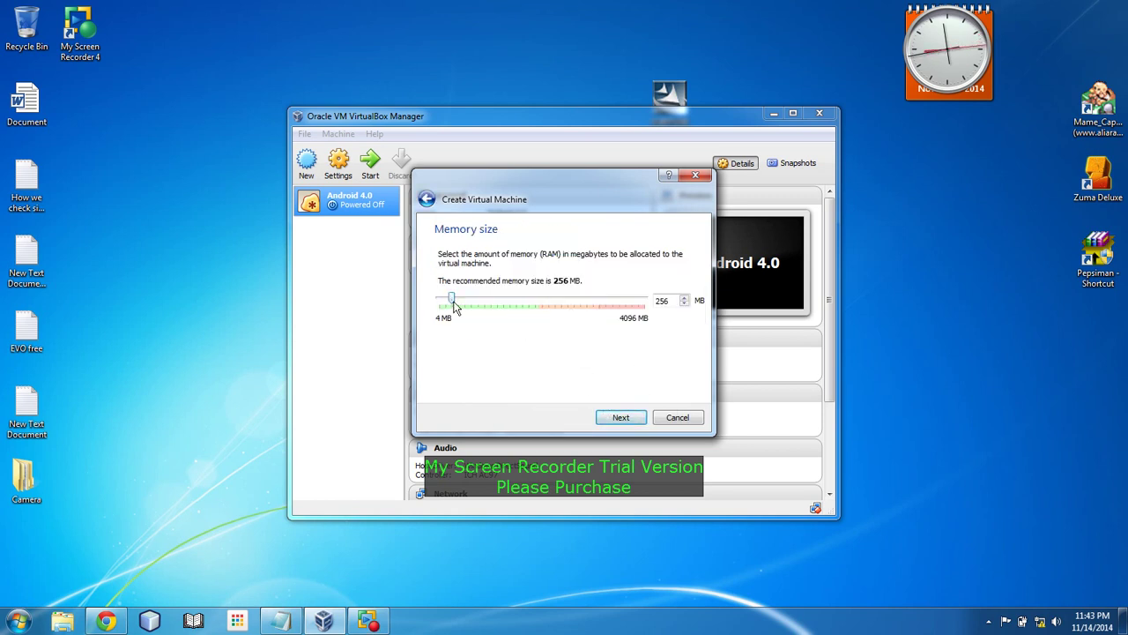
# Step: Set the new machine's memory size to 512 MB and choose to create a virtual hard drive now
pyautogui.moveTo(450, 304); pyautogui.dragTo(464, 304)
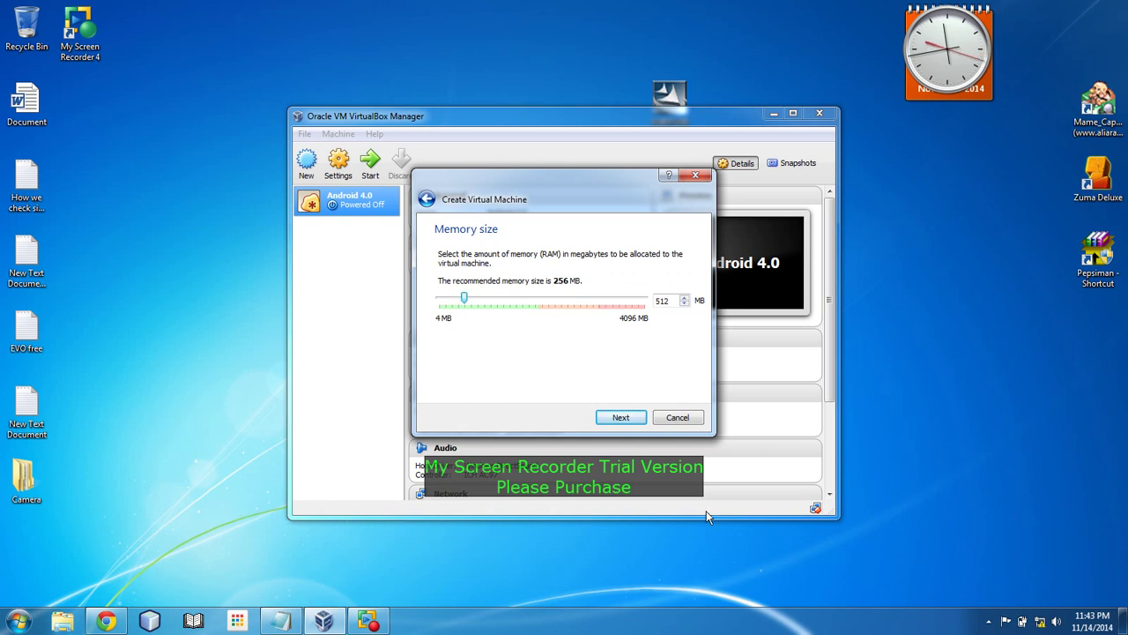
pyautogui.click(622, 418)
pyautogui.click(639, 422)
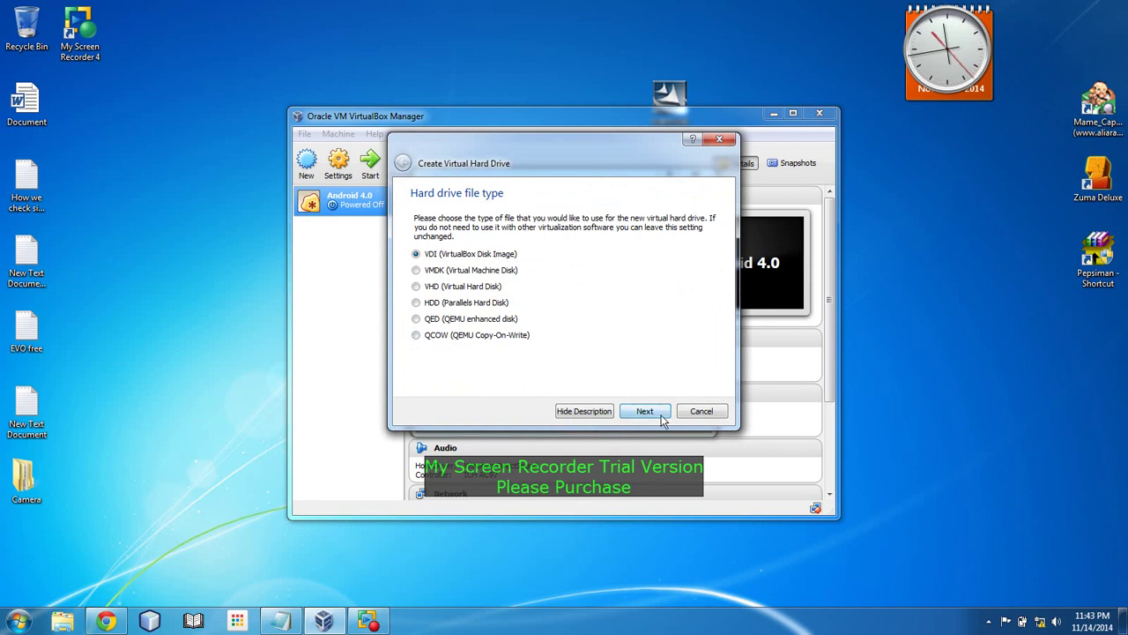
# Step: Create a fixed-size VDI virtual hard drive of 4.00 GB named Android
pyautogui.click(652, 419)
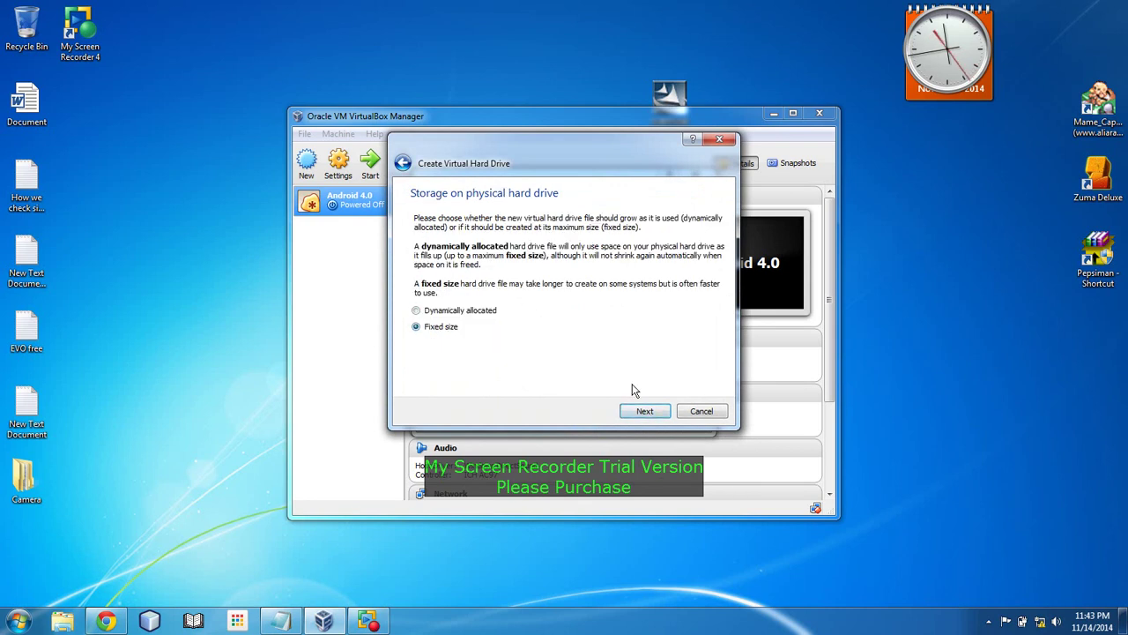
pyautogui.click(649, 411)
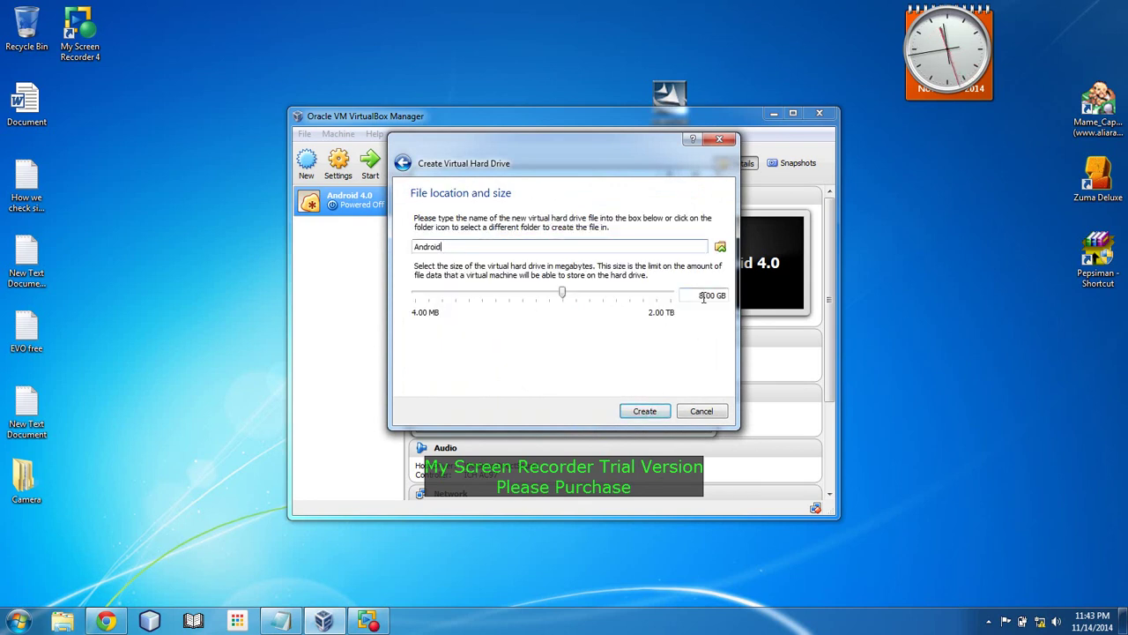
pyautogui.press('Delete')
pyautogui.press('Delete')
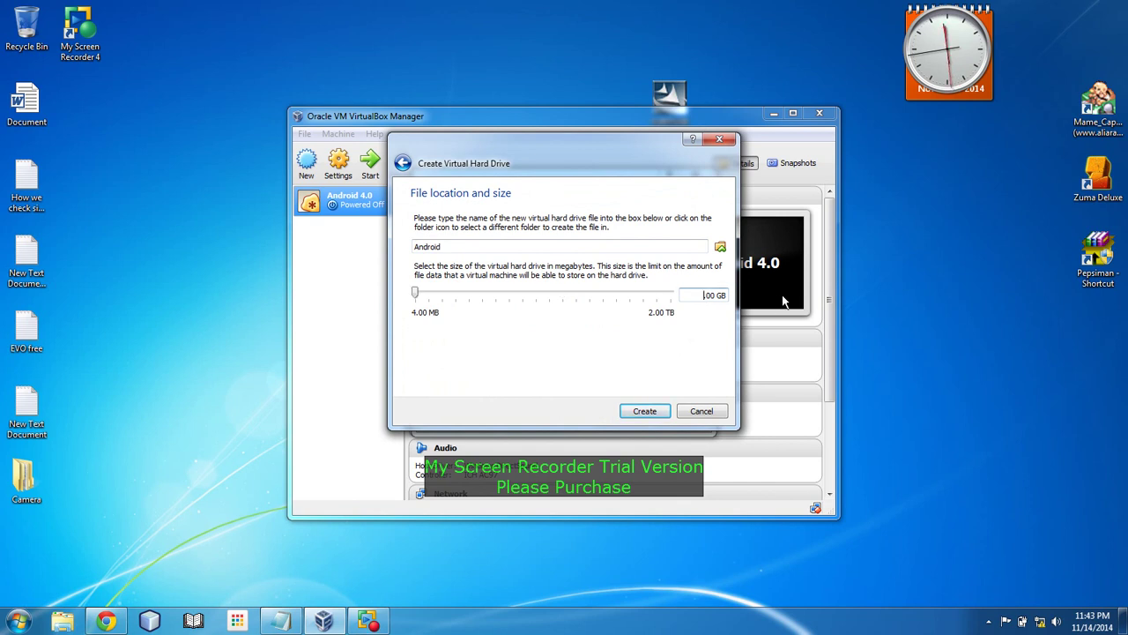
pyautogui.click(637, 403)
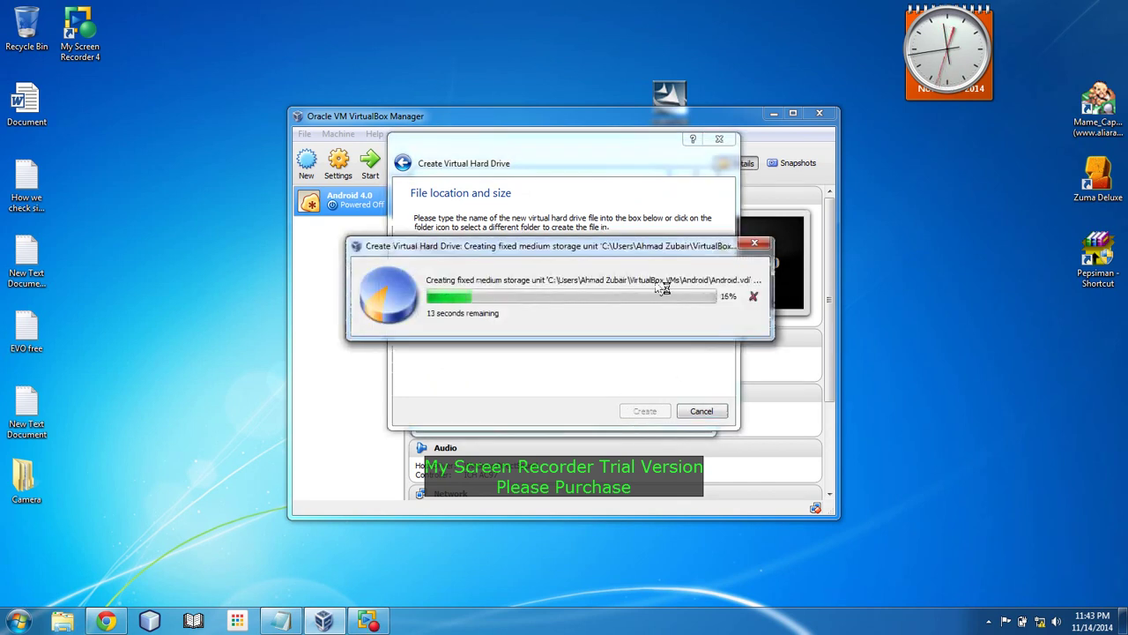
pyautogui.rightClick(918, 192)
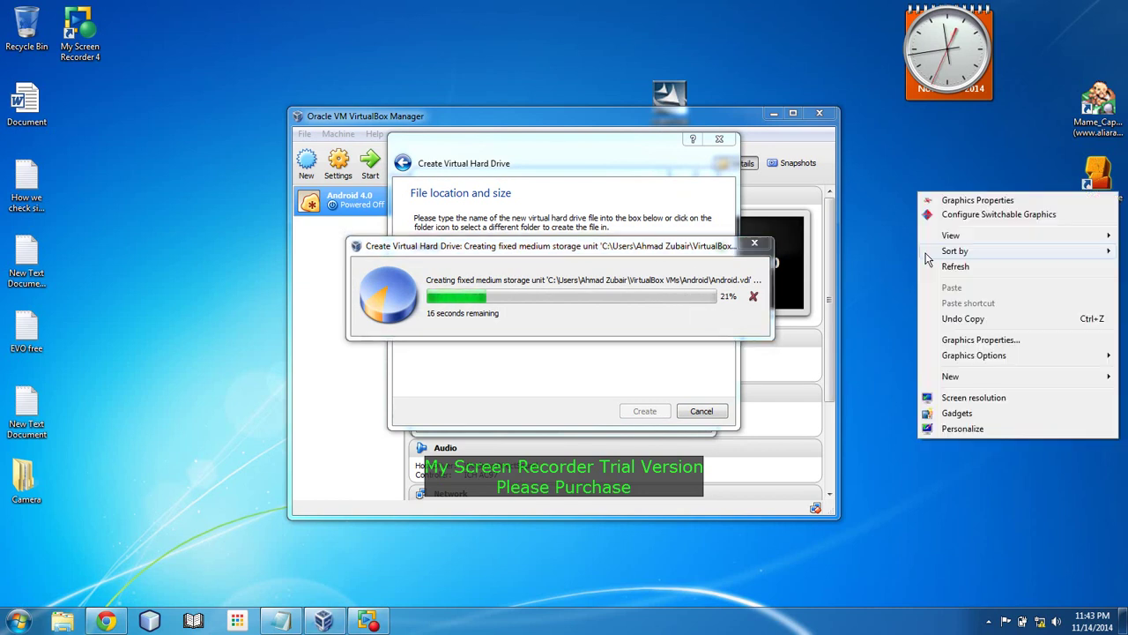
pyautogui.click(934, 267)
pyautogui.rightClick(913, 163)
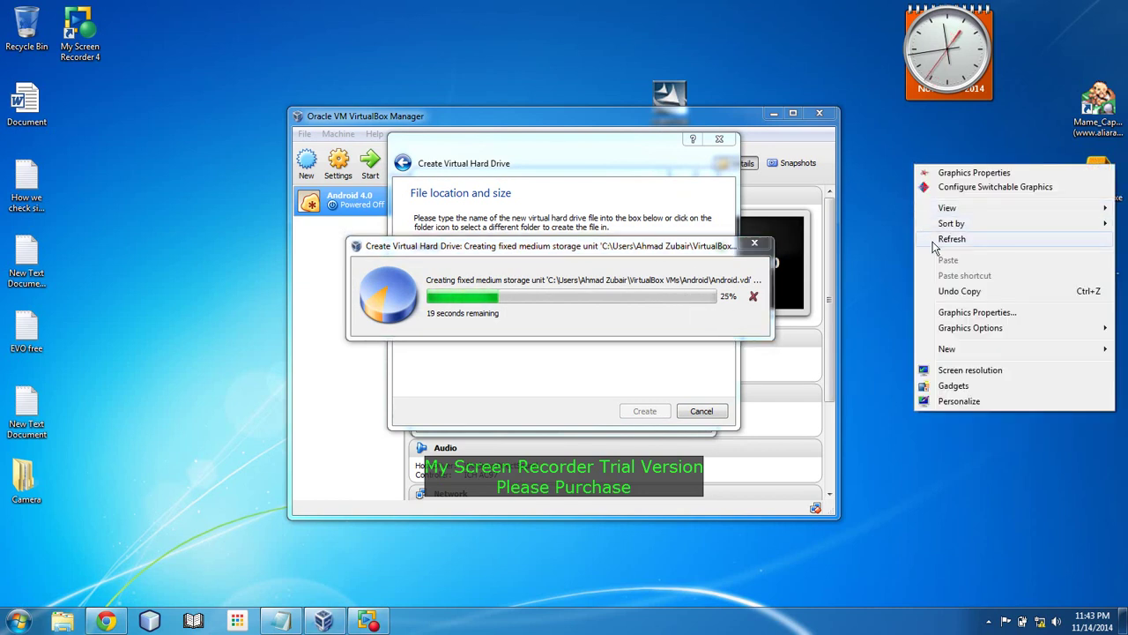
pyautogui.click(934, 234)
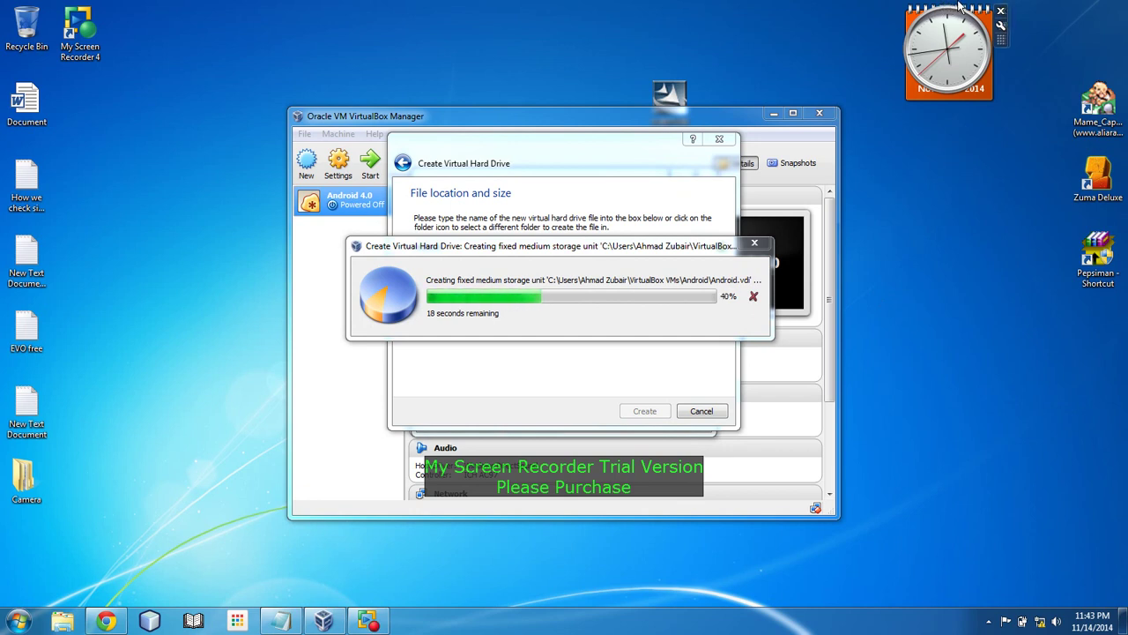
pyautogui.click(988, 620)
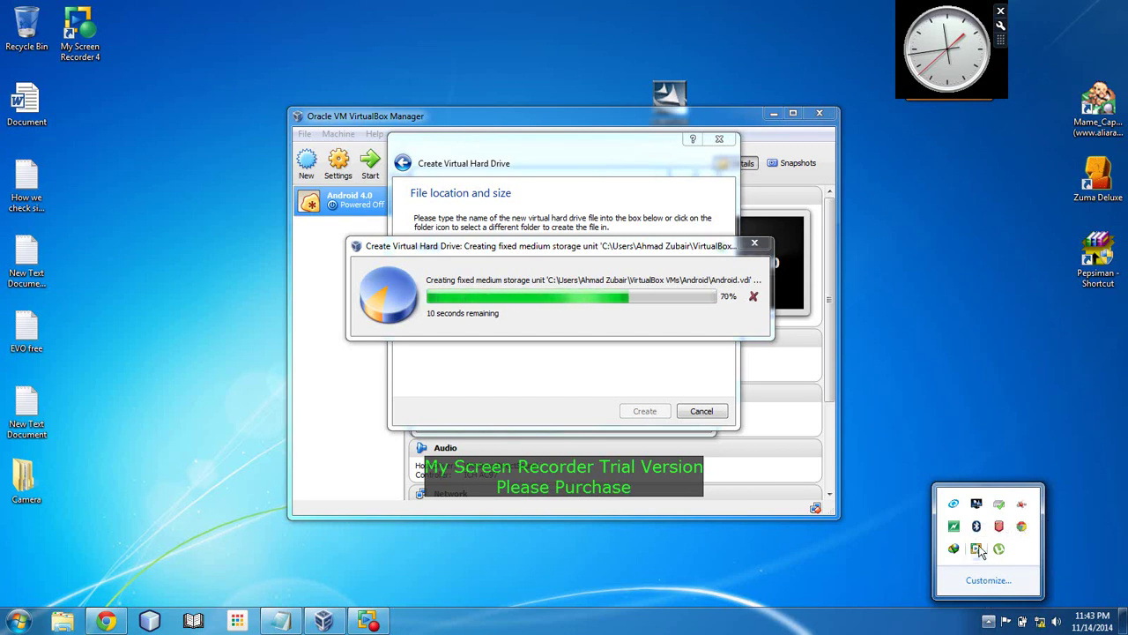
pyautogui.click(955, 357)
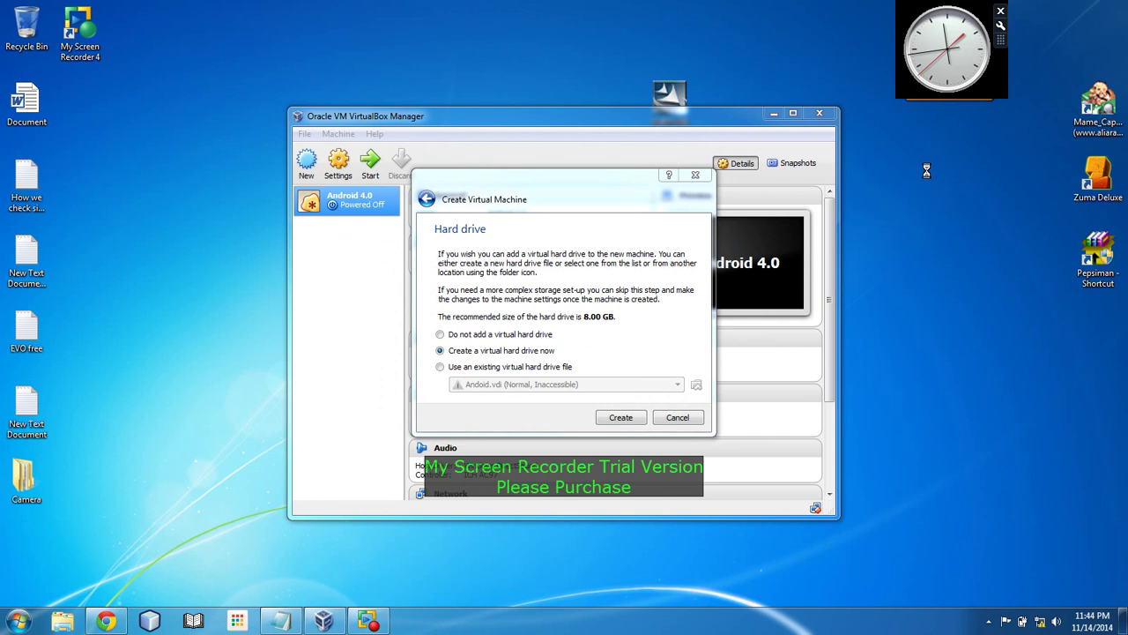
pyautogui.rightClick(875, 98)
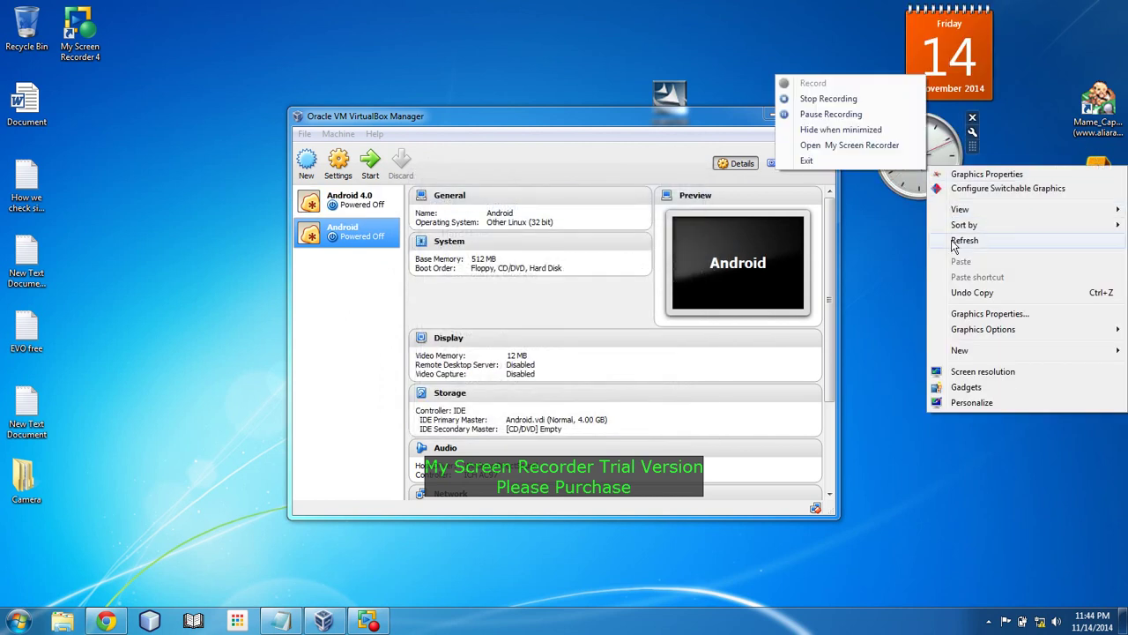
pyautogui.click(988, 621)
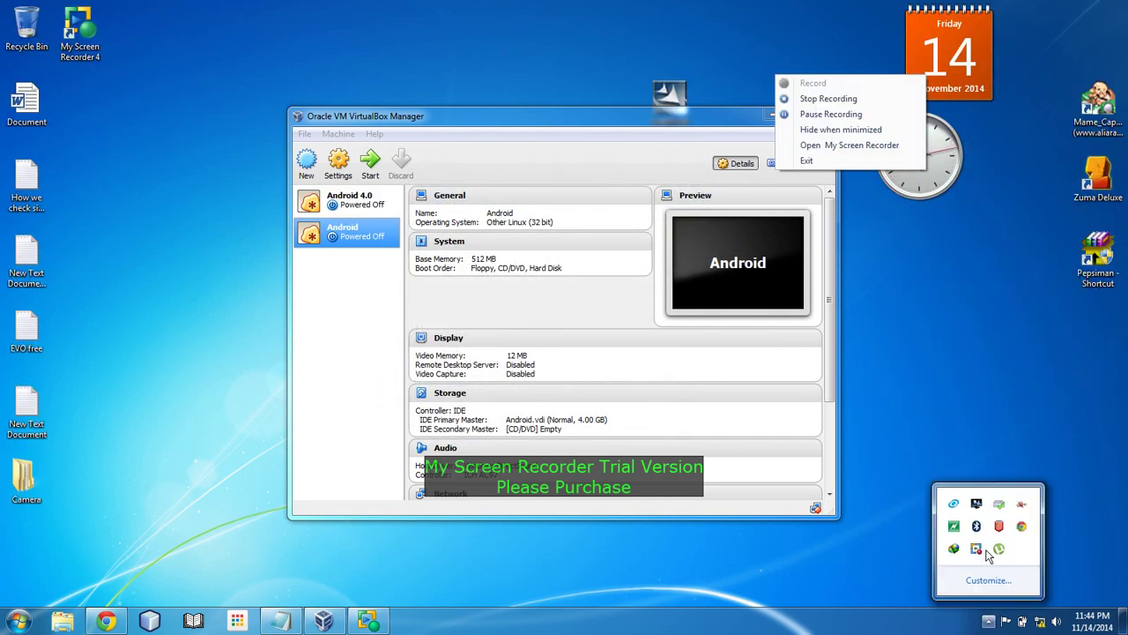
pyautogui.rightClick(977, 550)
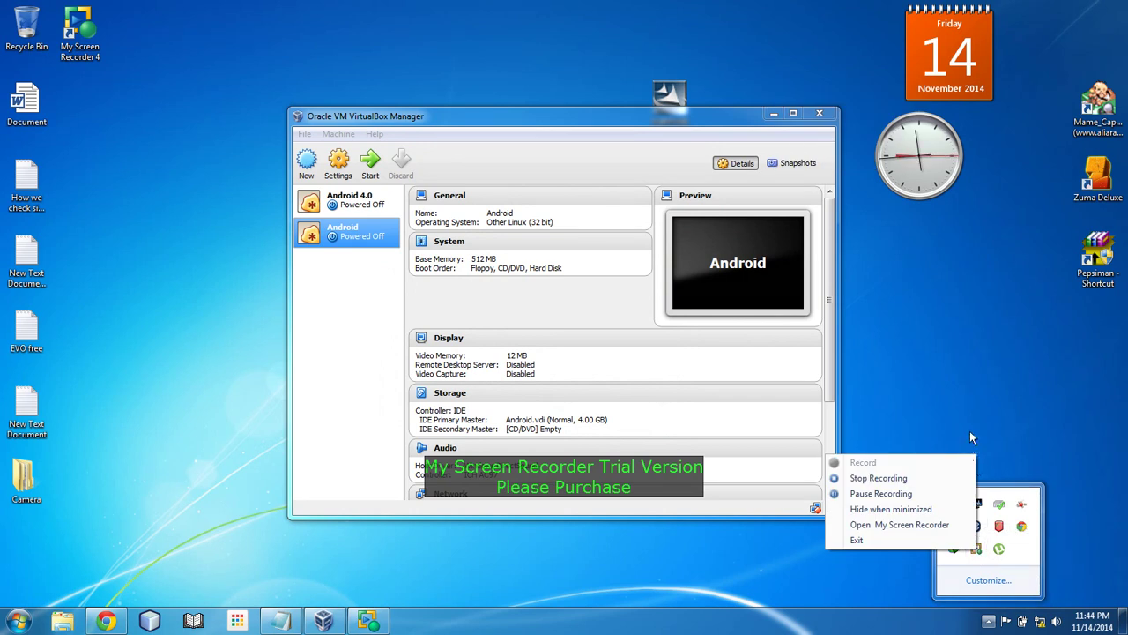
pyautogui.click(966, 402)
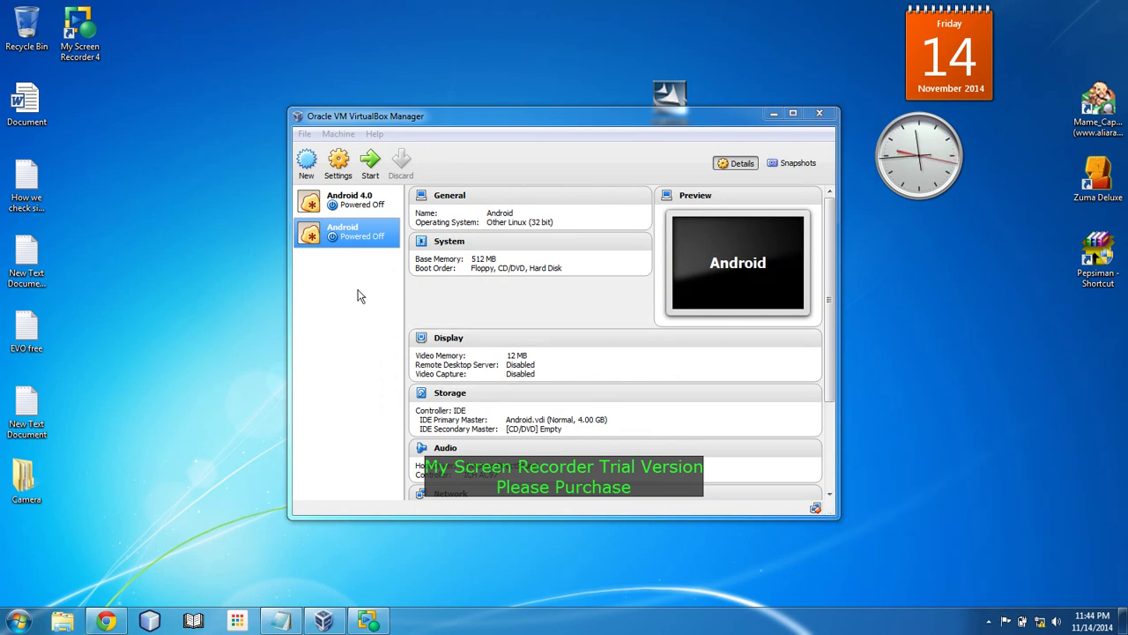
# Step: In the Android machine's display settings, set the video memory to 128 MB and enable 3D acceleration
pyautogui.click(360, 203)
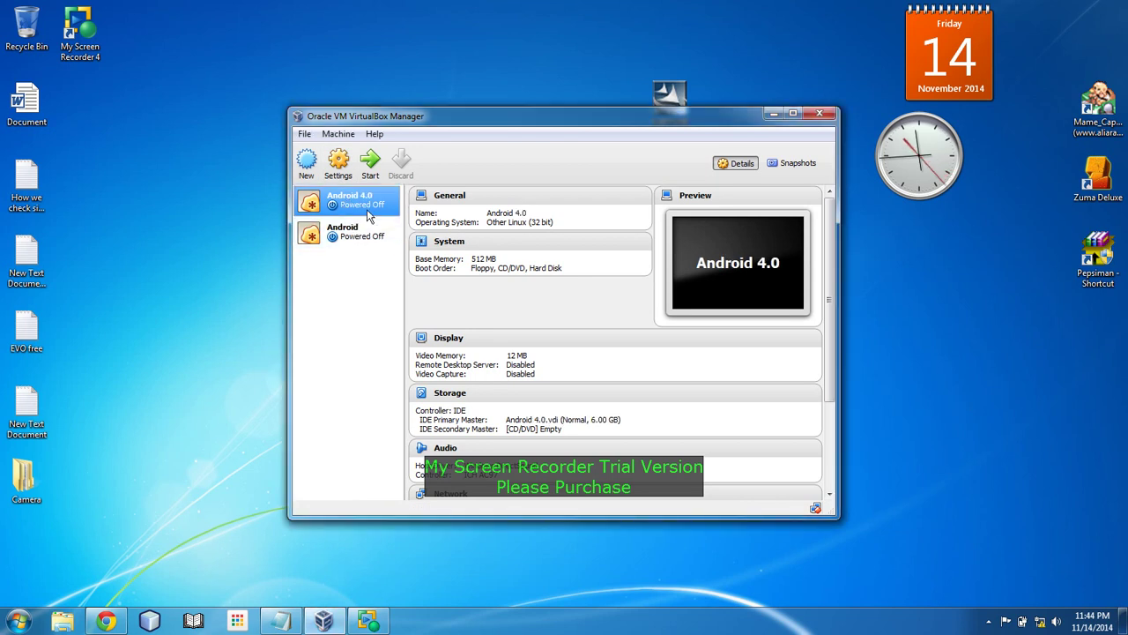
pyautogui.click(365, 240)
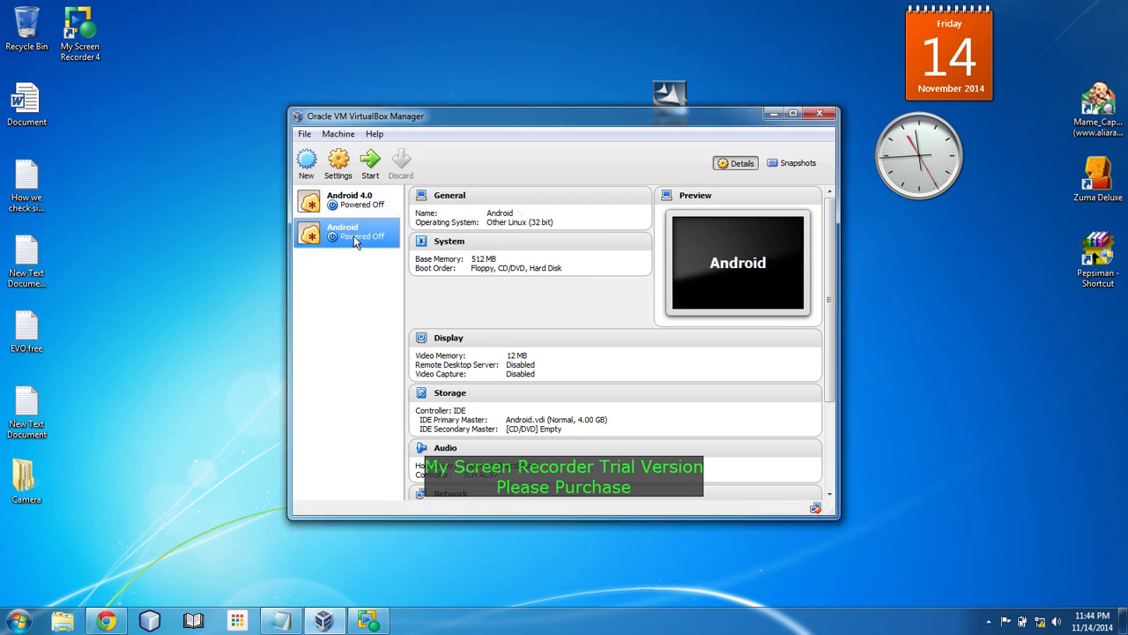
pyautogui.click(342, 176)
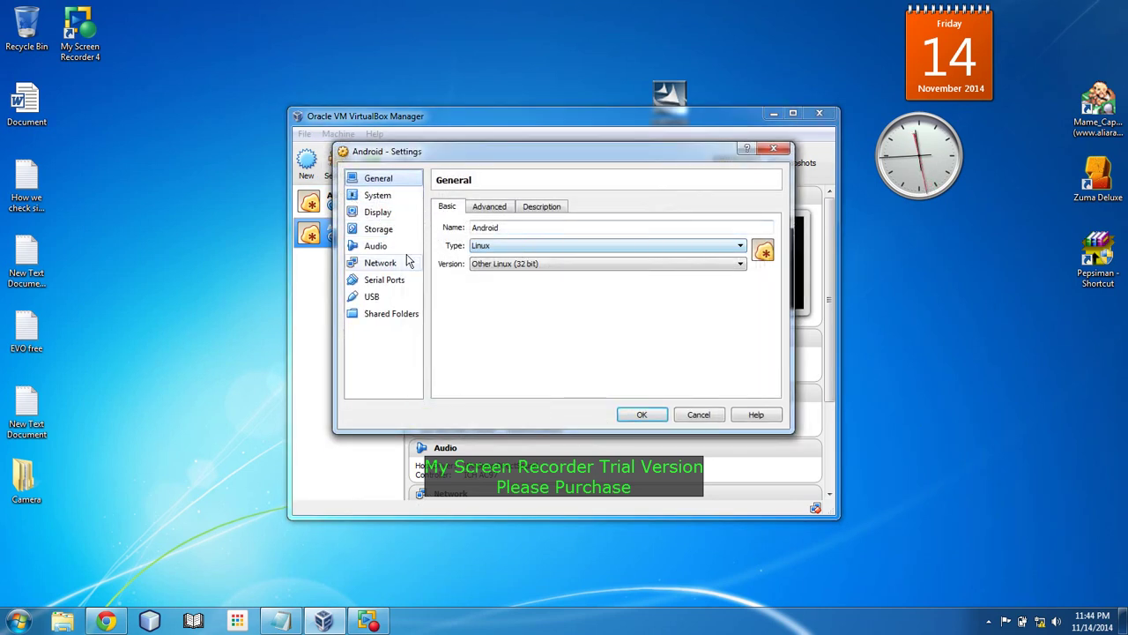
pyautogui.click(379, 212)
pyautogui.moveTo(530, 224); pyautogui.dragTo(763, 231)
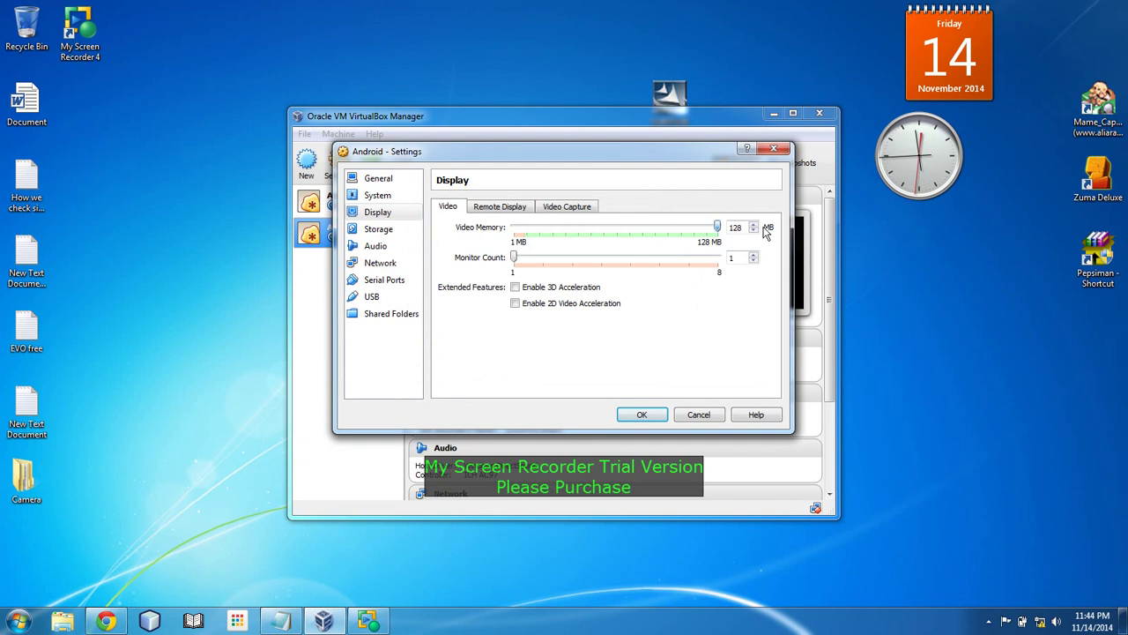
pyautogui.click(515, 288)
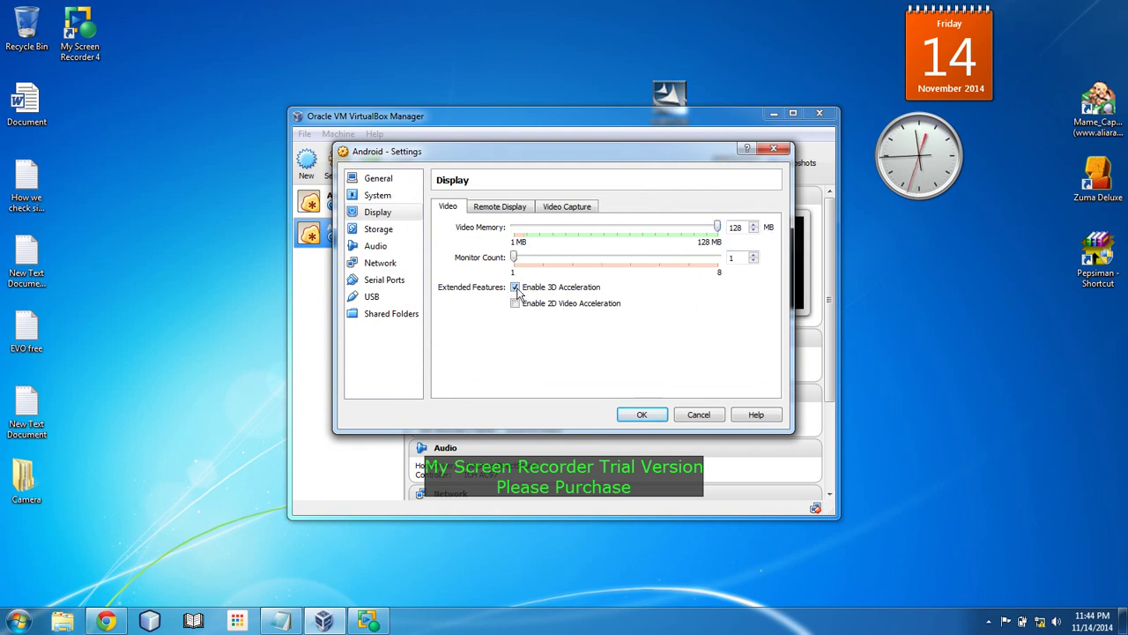
# Step: Load the disk image android-x86-4.0-r1-tx2500 into the Android machine's empty CD/DVD drive
pyautogui.click(393, 232)
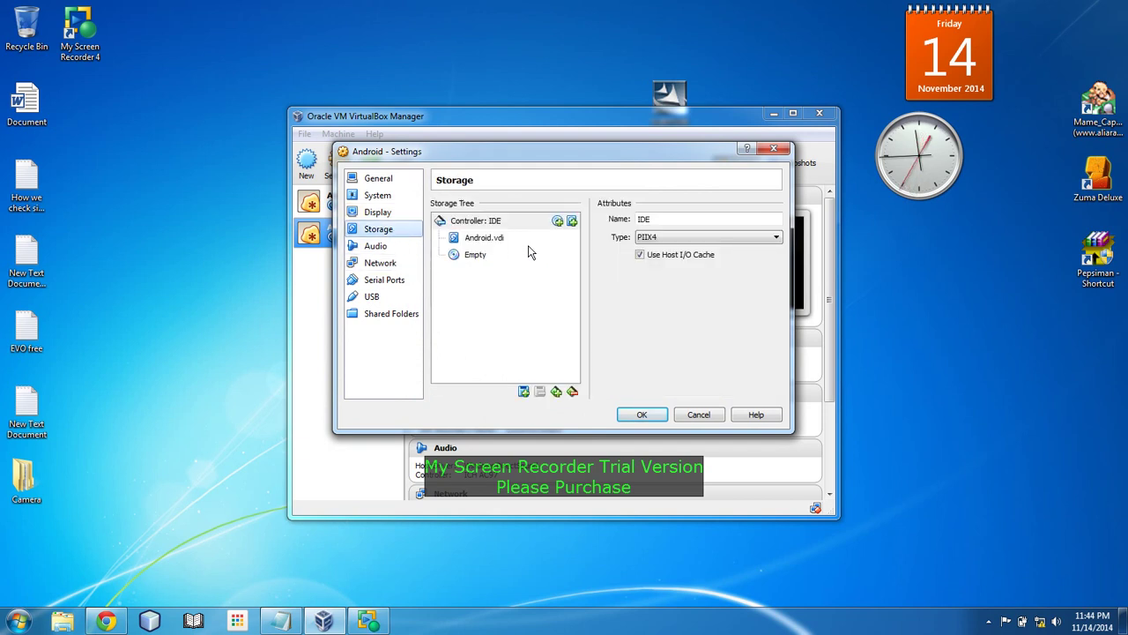
pyautogui.click(473, 255)
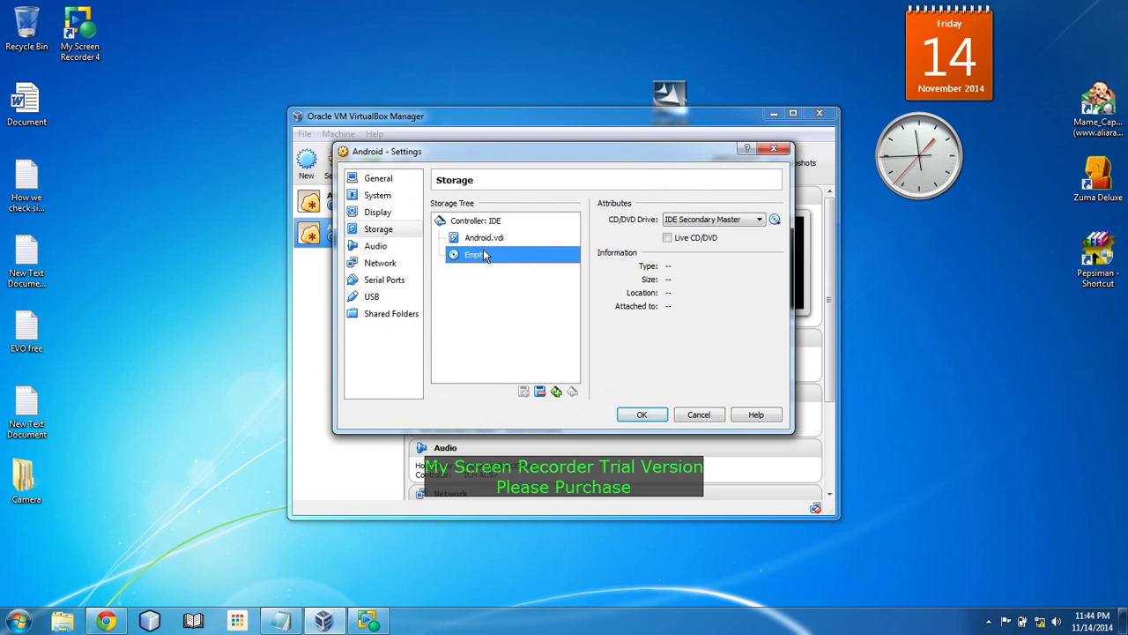
pyautogui.click(775, 219)
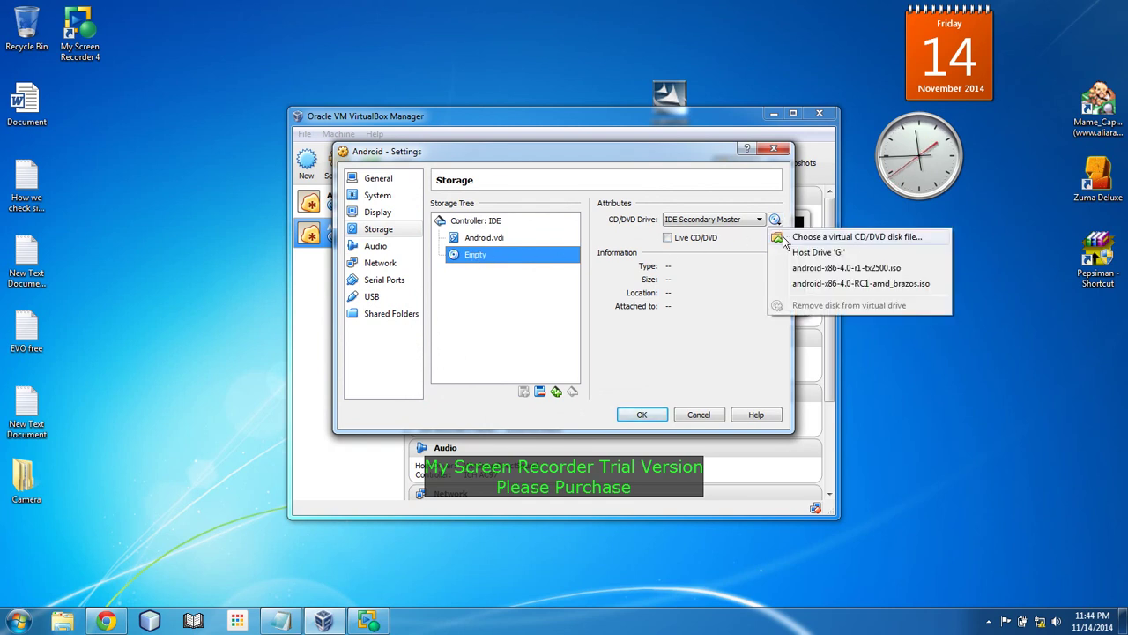
pyautogui.click(797, 240)
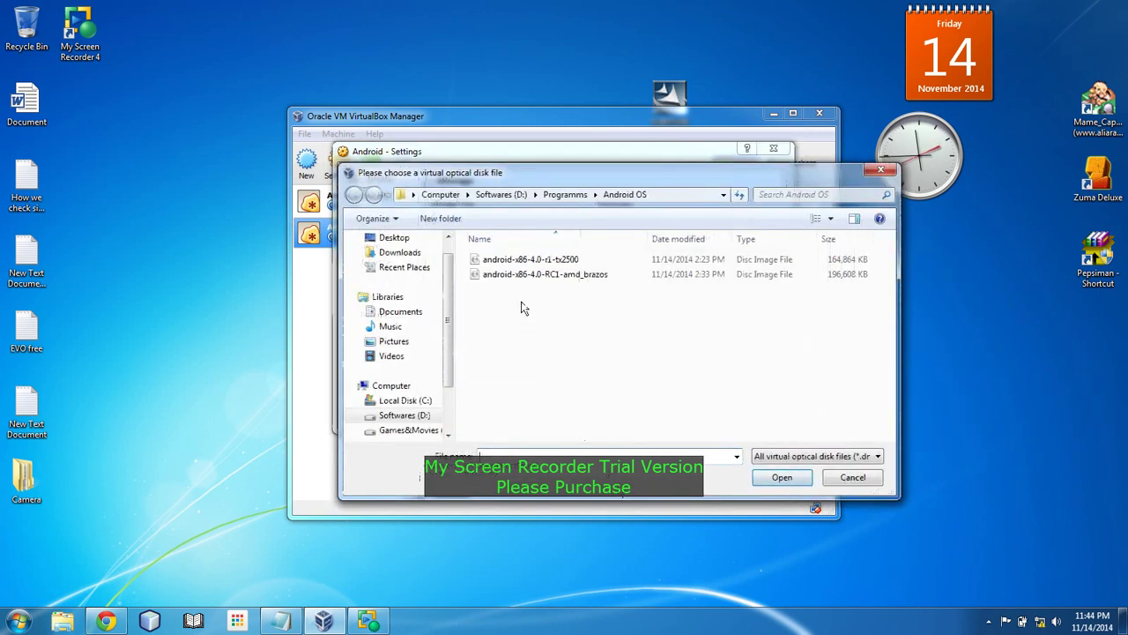
pyautogui.doubleClick(562, 261)
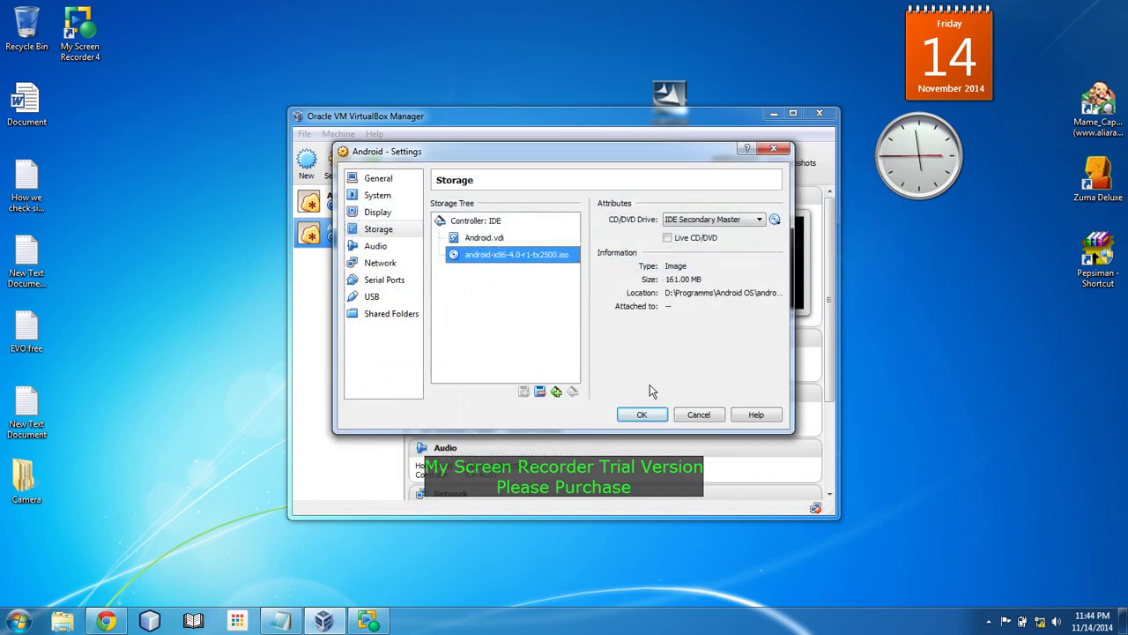
# Step: Save the Android machine's settings, start it, and choose Installation - Install Android-x86 to harddisk from the boot menu
pyautogui.click(644, 414)
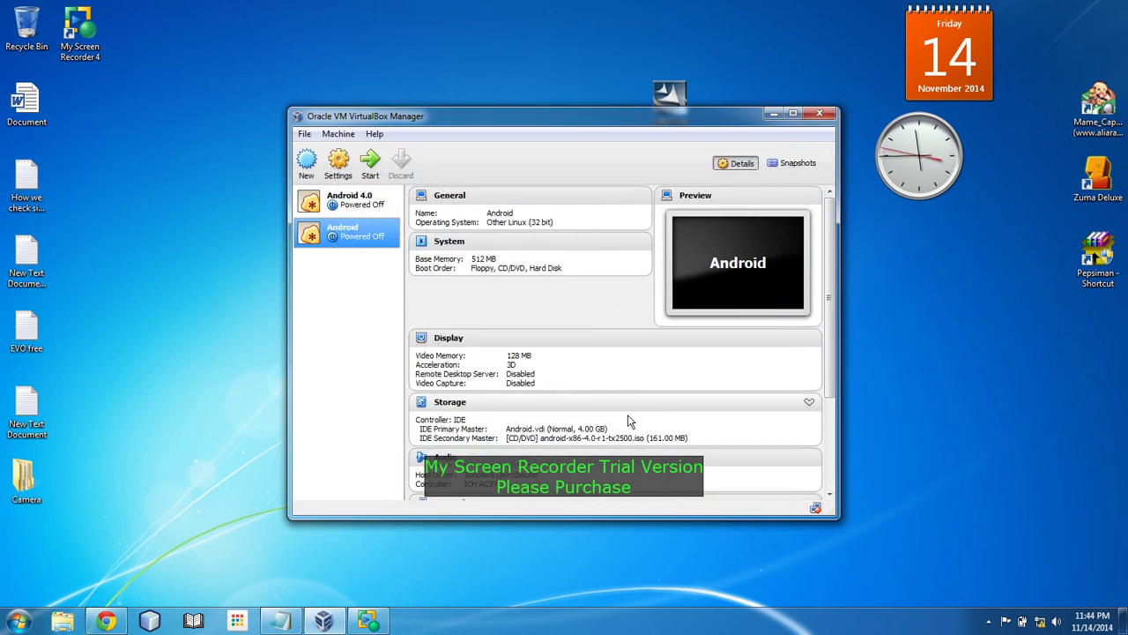
pyautogui.click(370, 173)
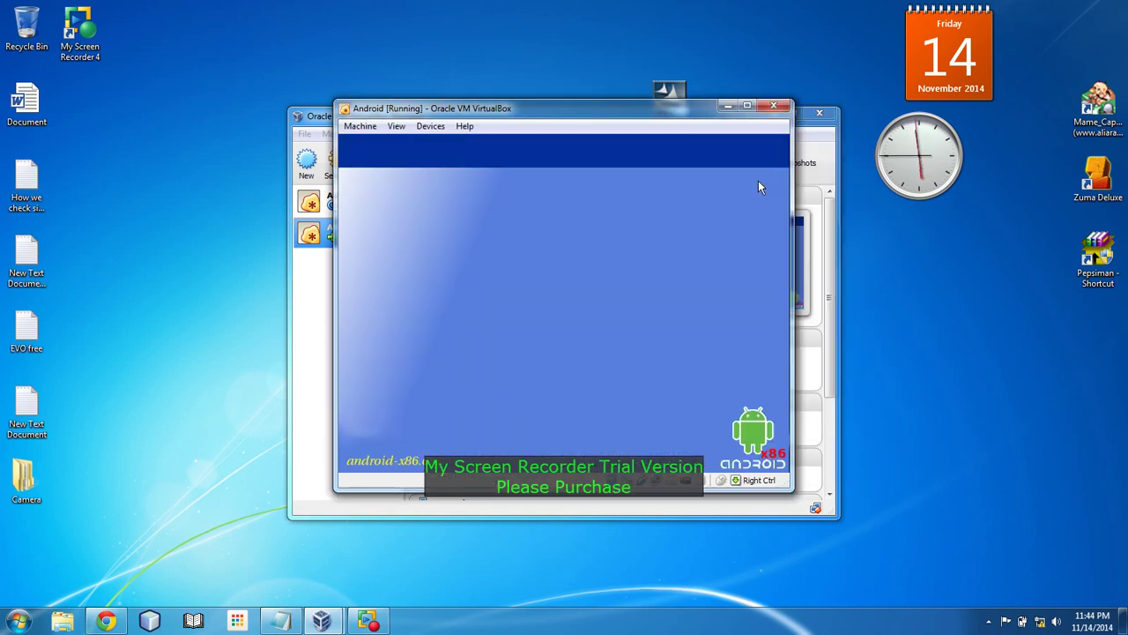
pyautogui.press('Down')
pyautogui.press('Down')
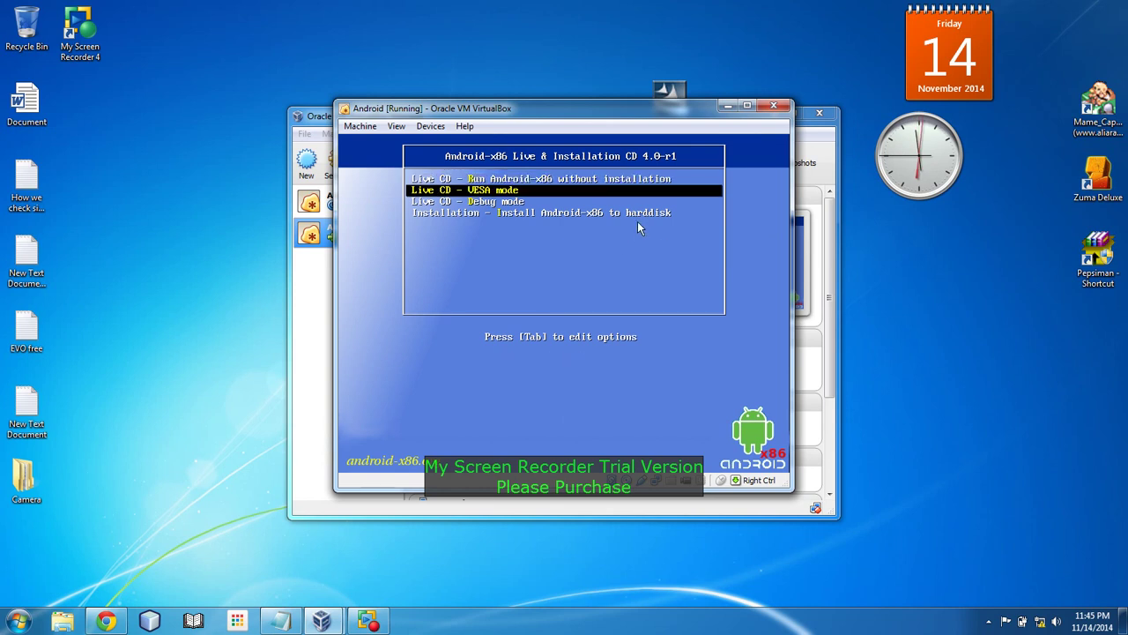
pyautogui.press('Up')
pyautogui.press('Up')
pyautogui.press('Down')
pyautogui.press('Down')
pyautogui.press('Down')
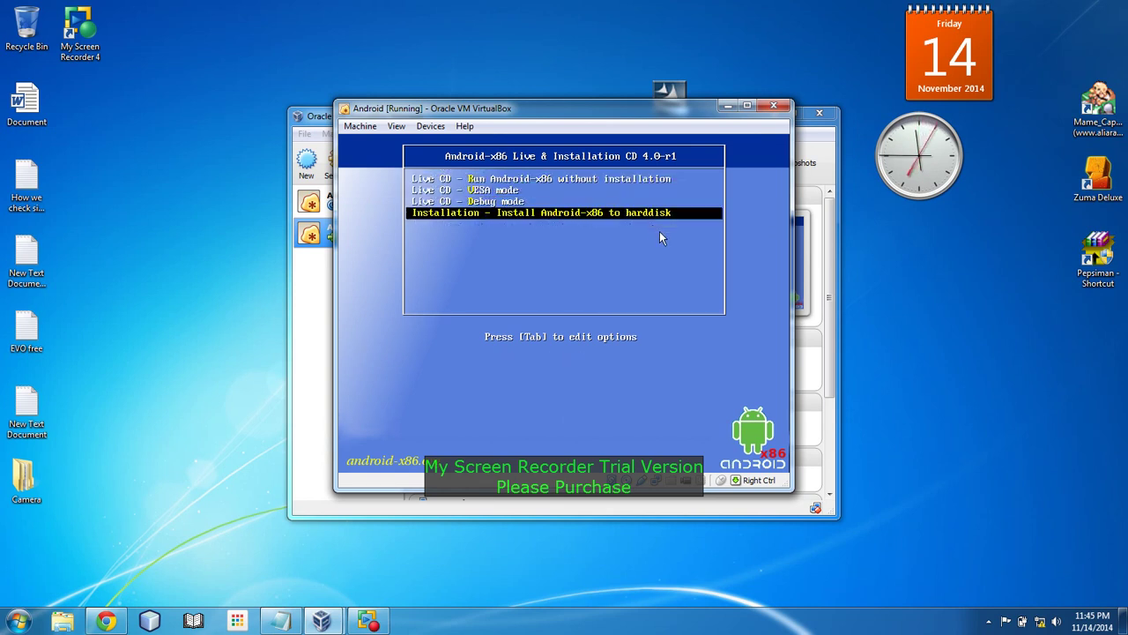
pyautogui.press('Return')
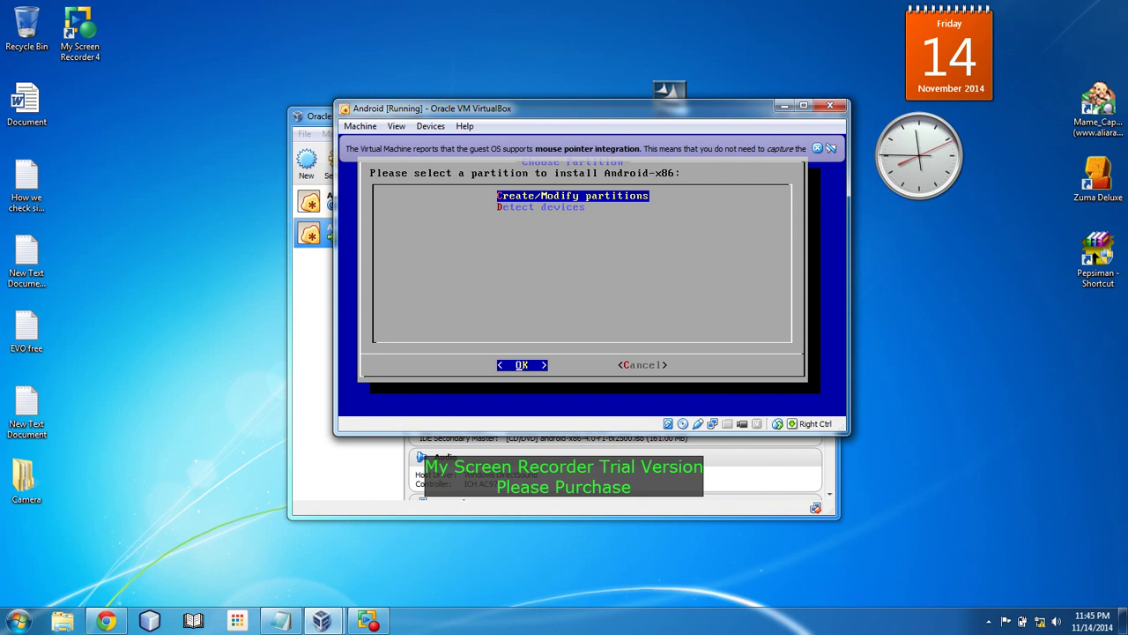
# Step: Open the partition editor and create a bootable primary partition of 4293.60 MB in the free space
pyautogui.press('Return')
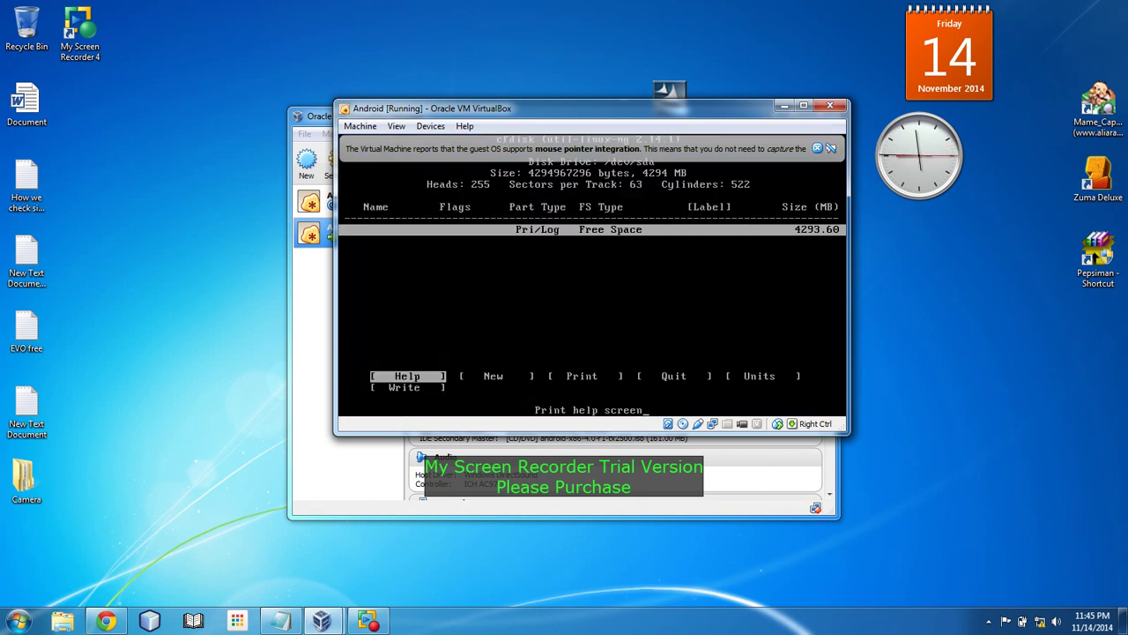
pyautogui.press('Right')
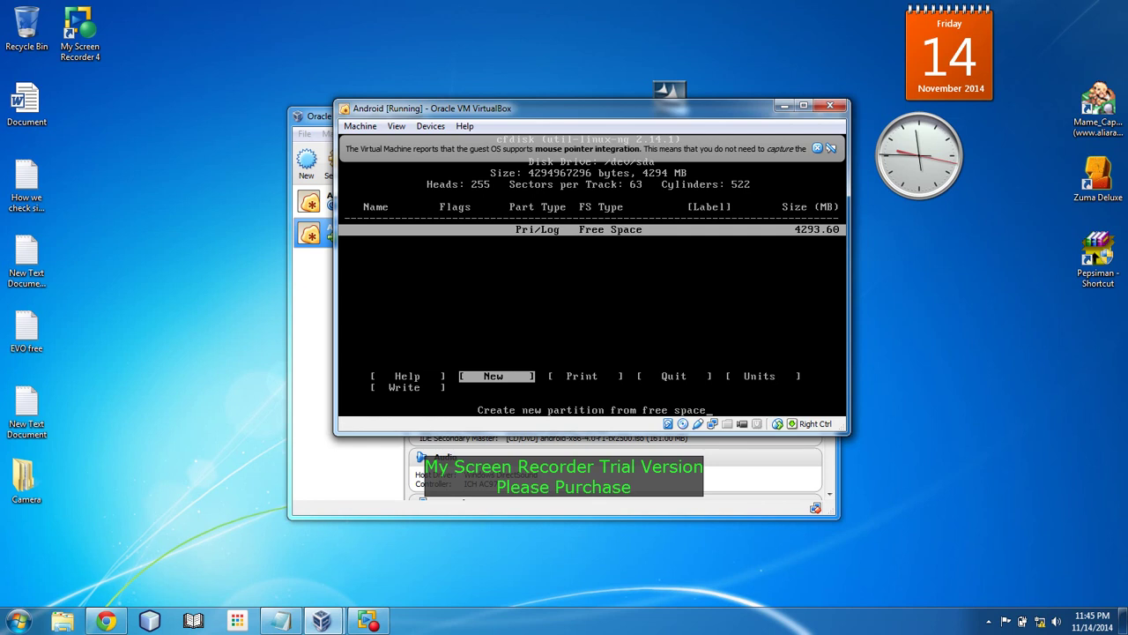
pyautogui.press('Return')
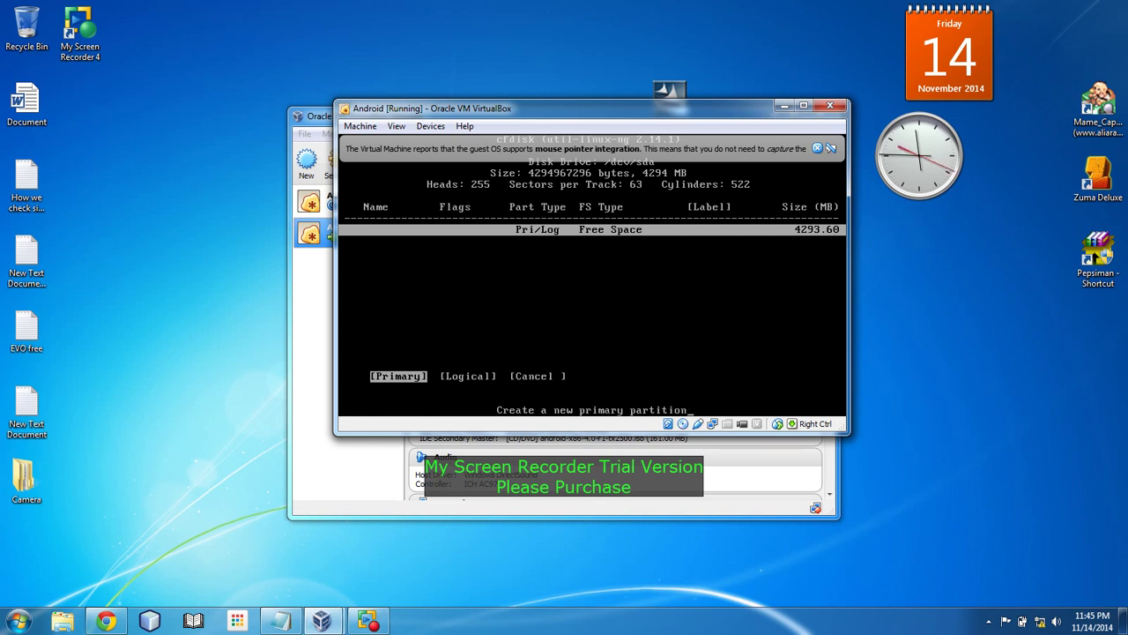
pyautogui.press('Return')
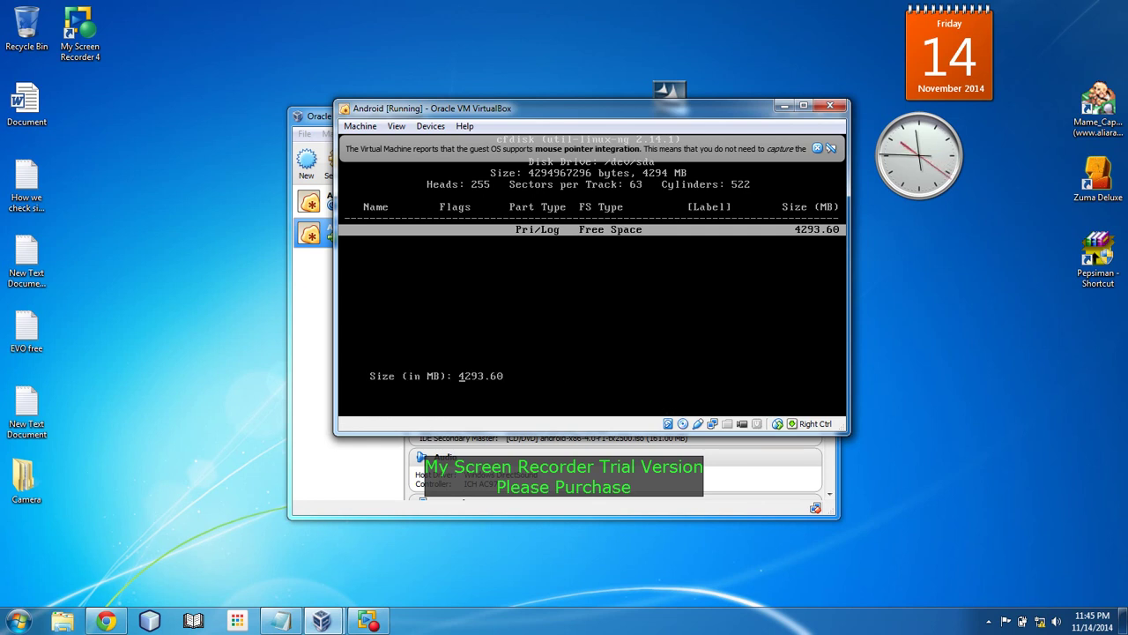
pyautogui.press('Return')
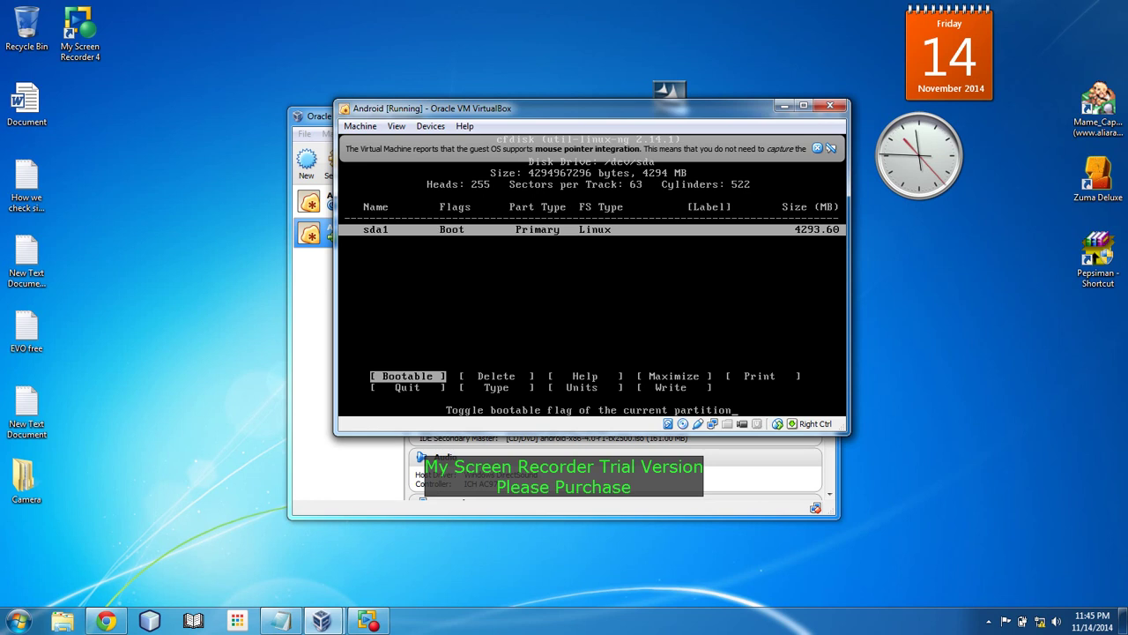
# Step: Write the partition table to disk, answering yes to the confirmation
pyautogui.press('Right')
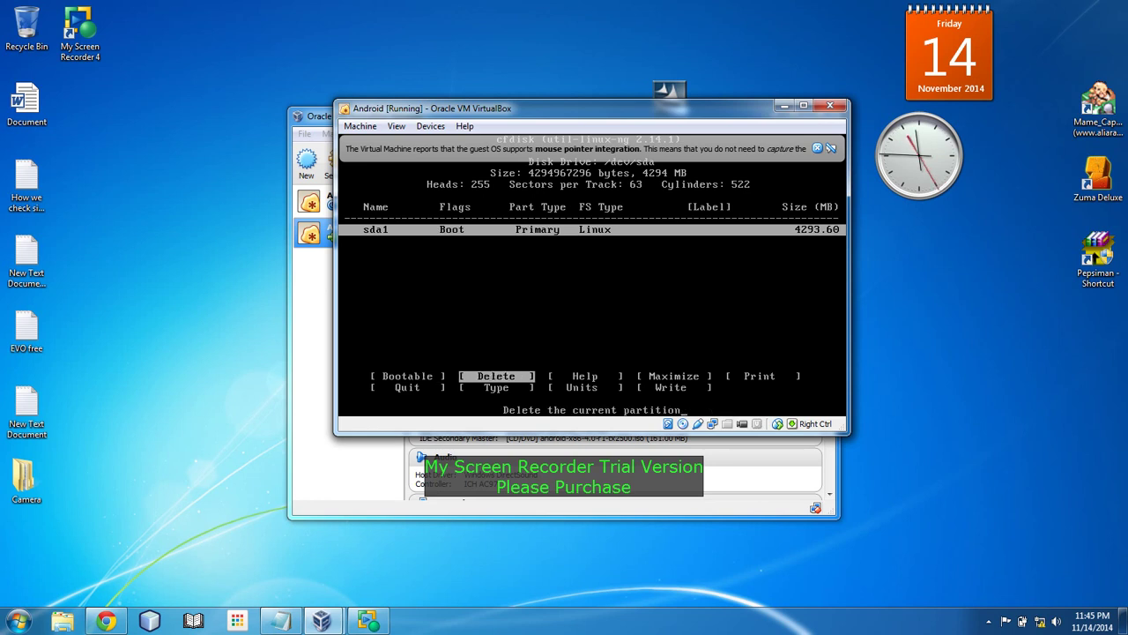
pyautogui.press('Right')
pyautogui.press('Right')
pyautogui.press('Right')
pyautogui.press('Right')
pyautogui.press('Right')
pyautogui.press('Right')
pyautogui.press('Right')
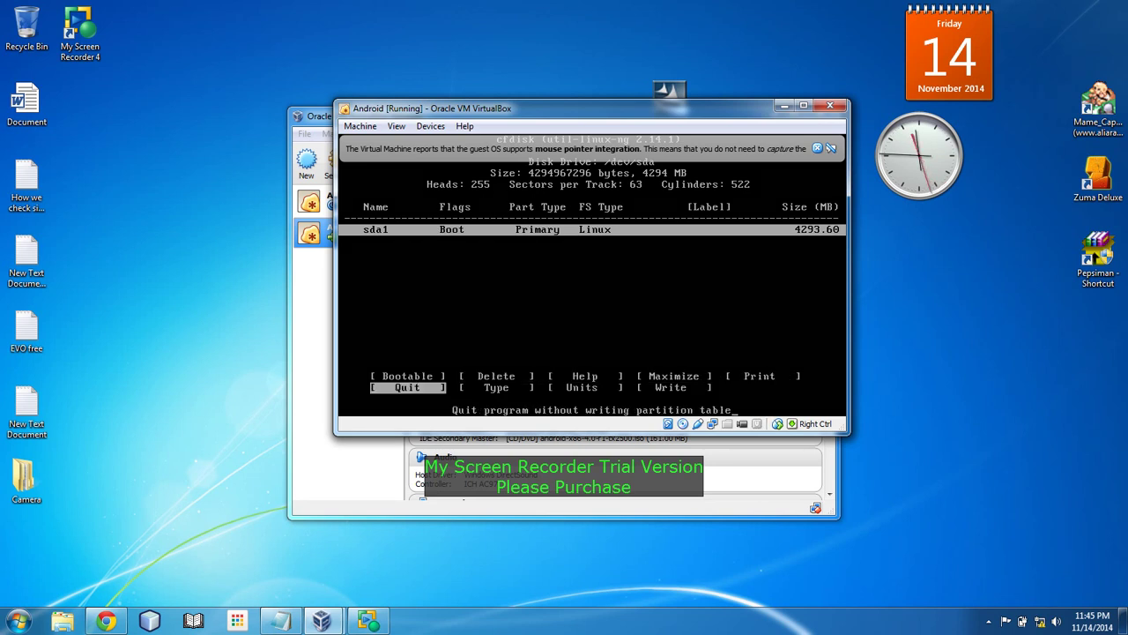
pyautogui.press('Return')
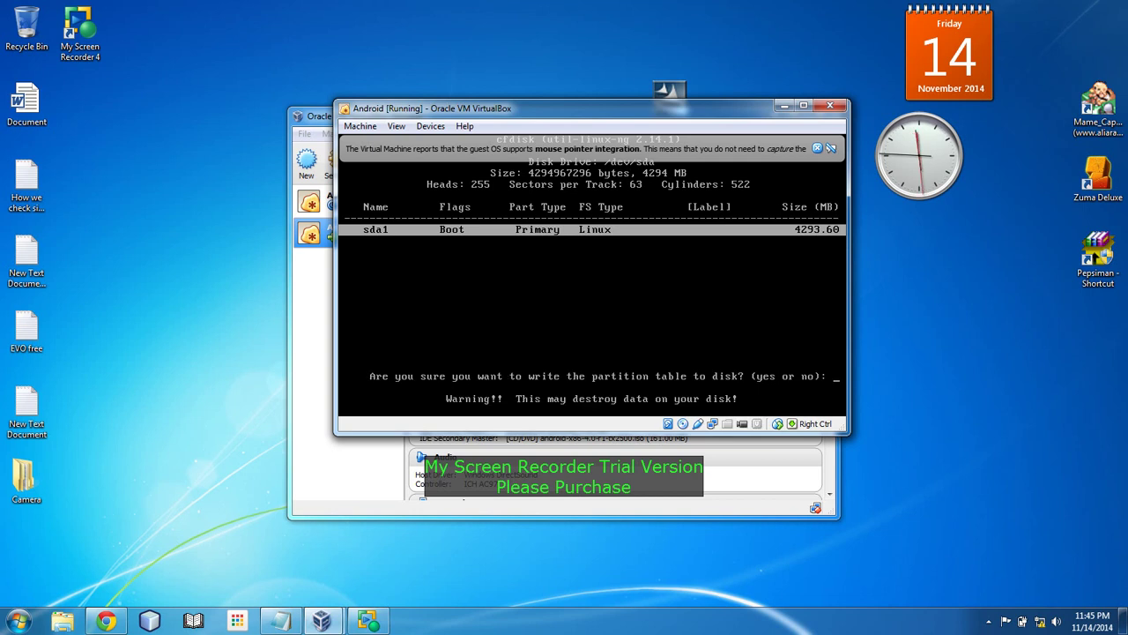
pyautogui.write('ye')
pyautogui.press('Return')
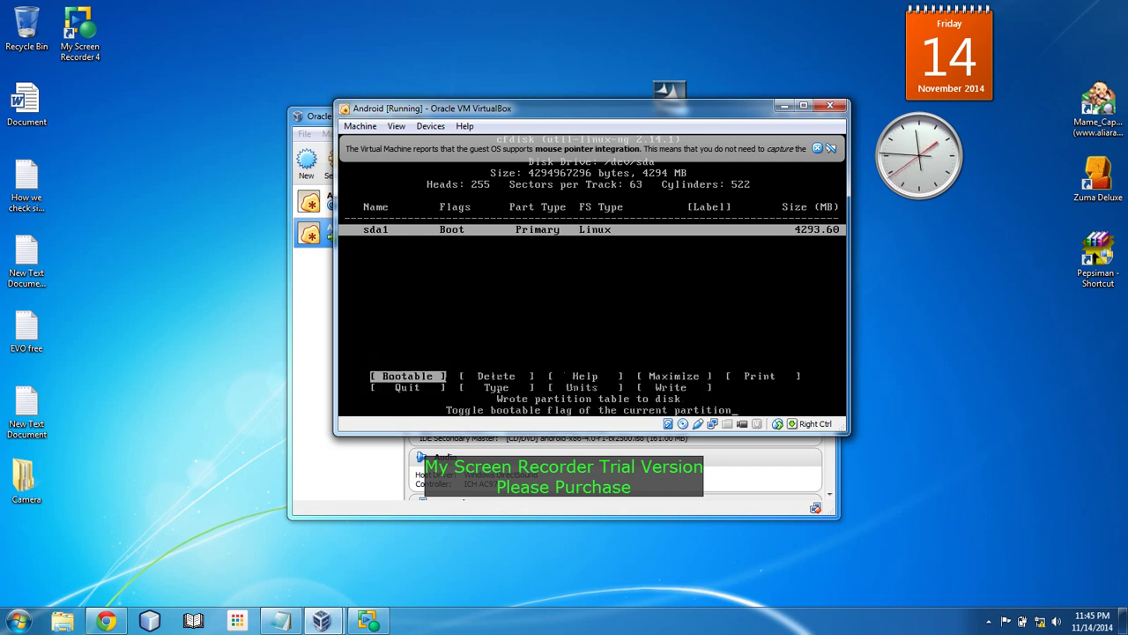
# Step: Quit the partition editor and return to the installer's partition selection
pyautogui.press('Left')
pyautogui.press('Left')
pyautogui.press('Left')
pyautogui.press('Left')
pyautogui.press('Left')
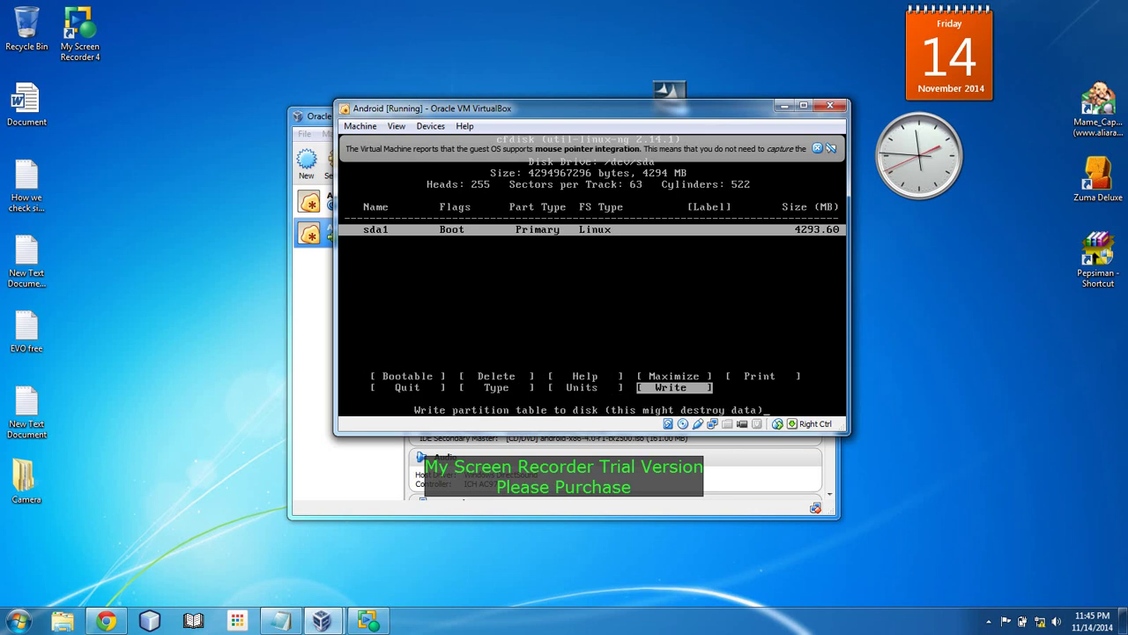
pyautogui.press('Right')
pyautogui.press('Return')
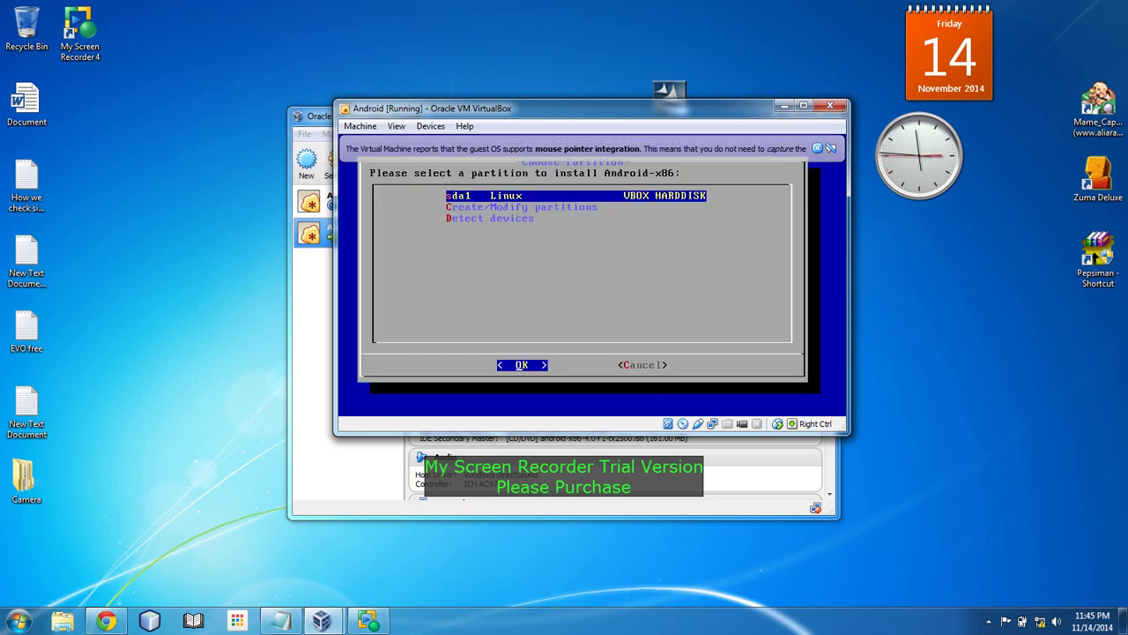
# Step: Choose sda1 as the installation partition, format it as ext3, and carry out the Android-x86 installation
pyautogui.press('Return')
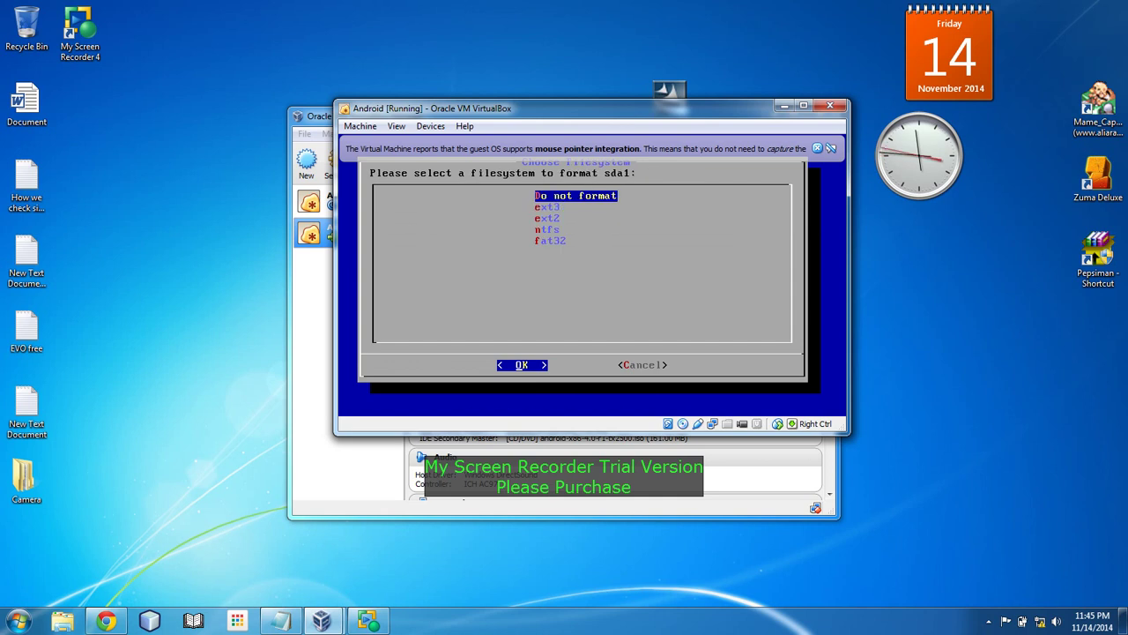
pyautogui.press('Down')
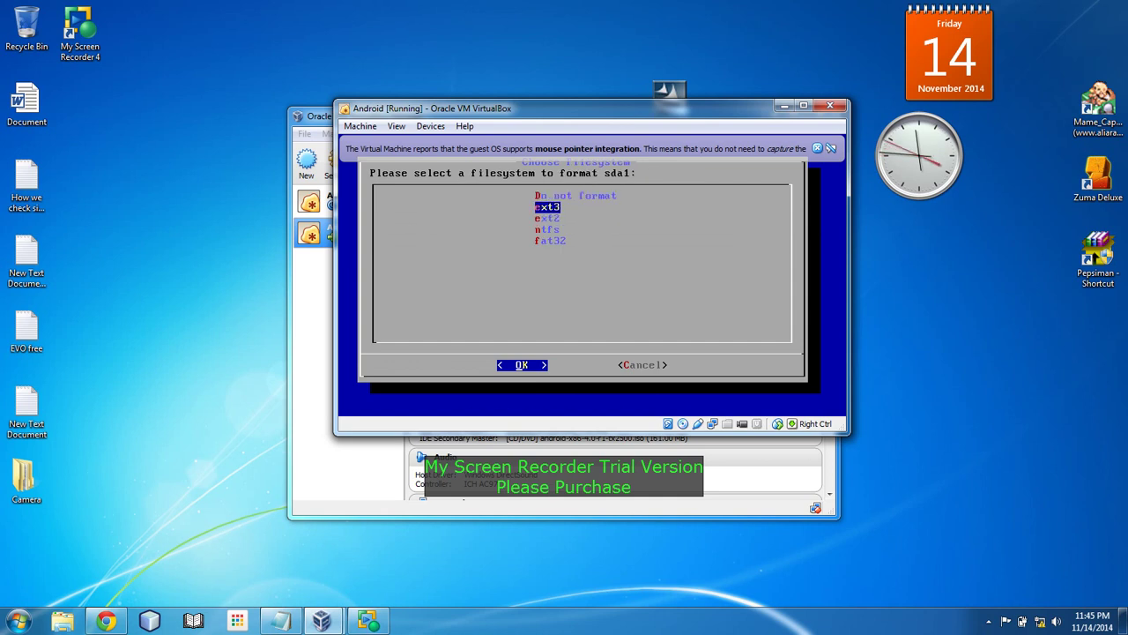
pyautogui.press('Return')
pyautogui.press('Return')
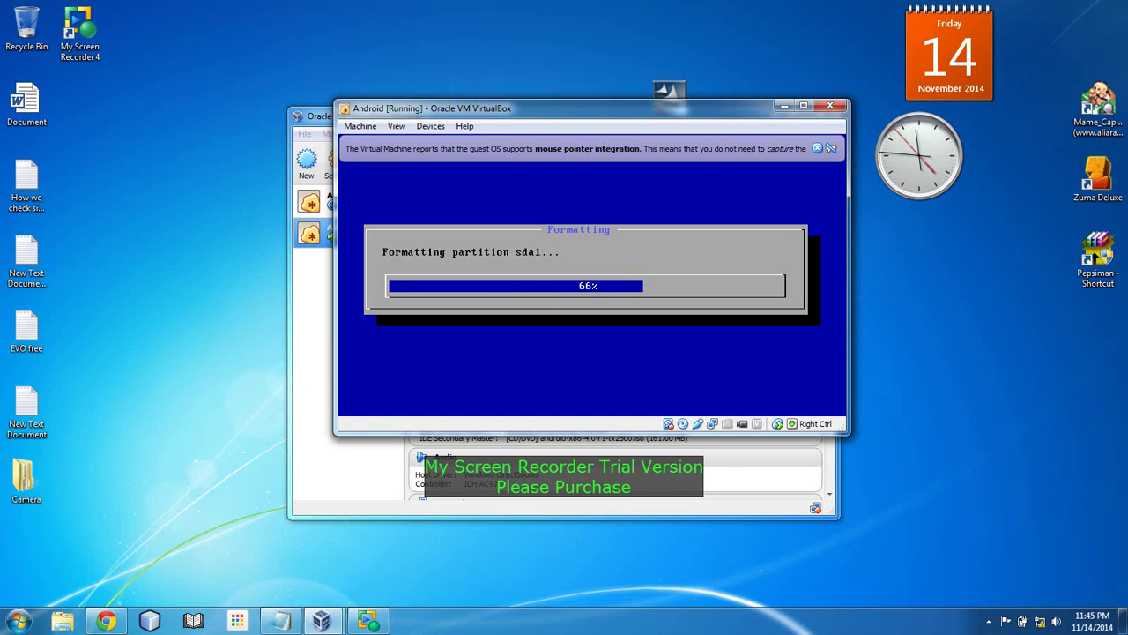
pyautogui.press('Left')
pyautogui.press('Return')
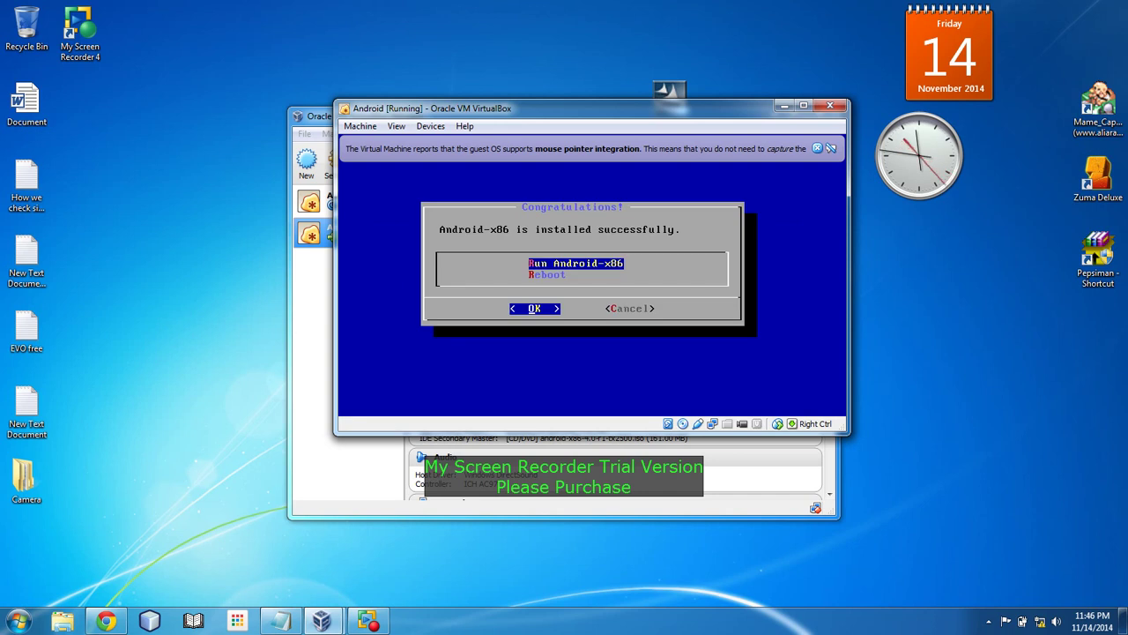
# Step: Reboot from the finished installer and switch the machine's CD/DVD device from the ISO image to Host Drive 'G:'
pyautogui.press('Down')
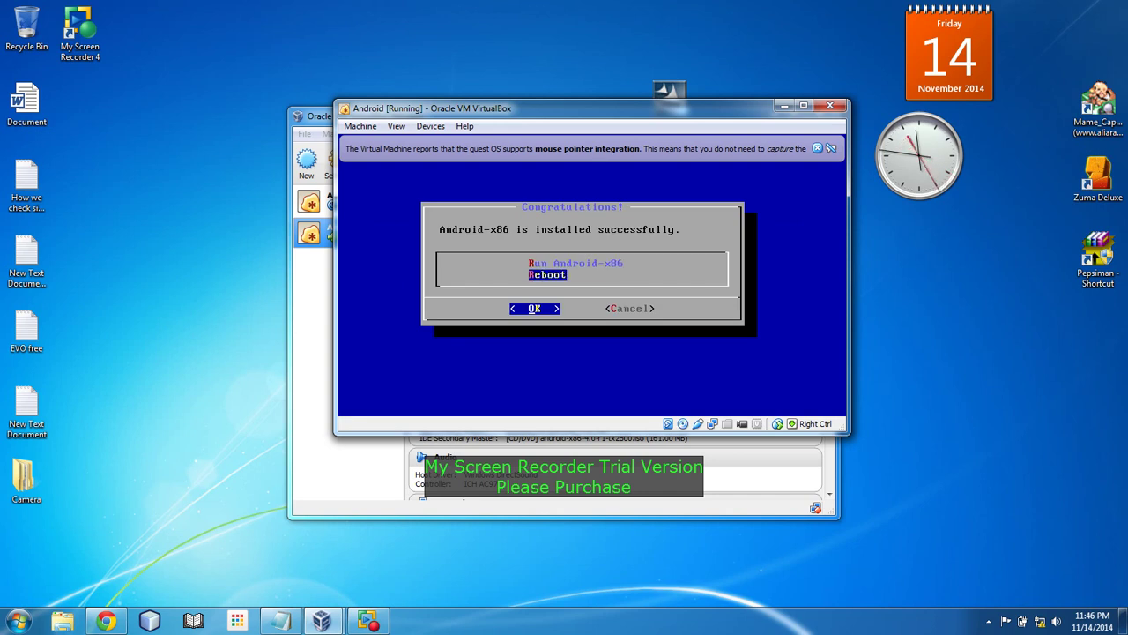
pyautogui.press('Return')
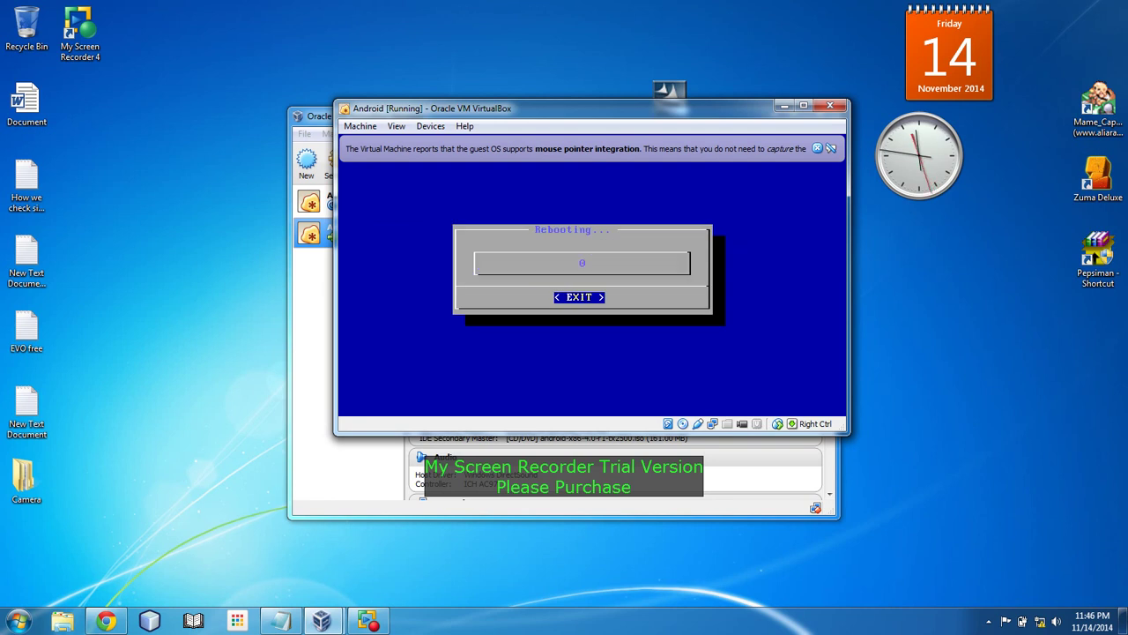
pyautogui.click(431, 126)
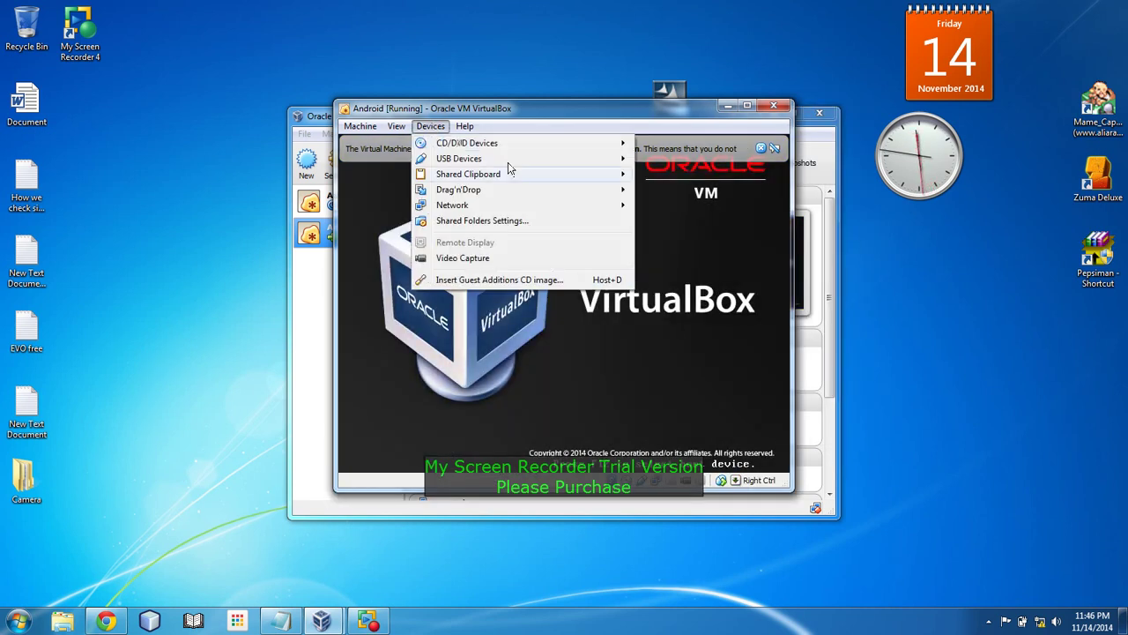
pyautogui.moveTo(571, 159)
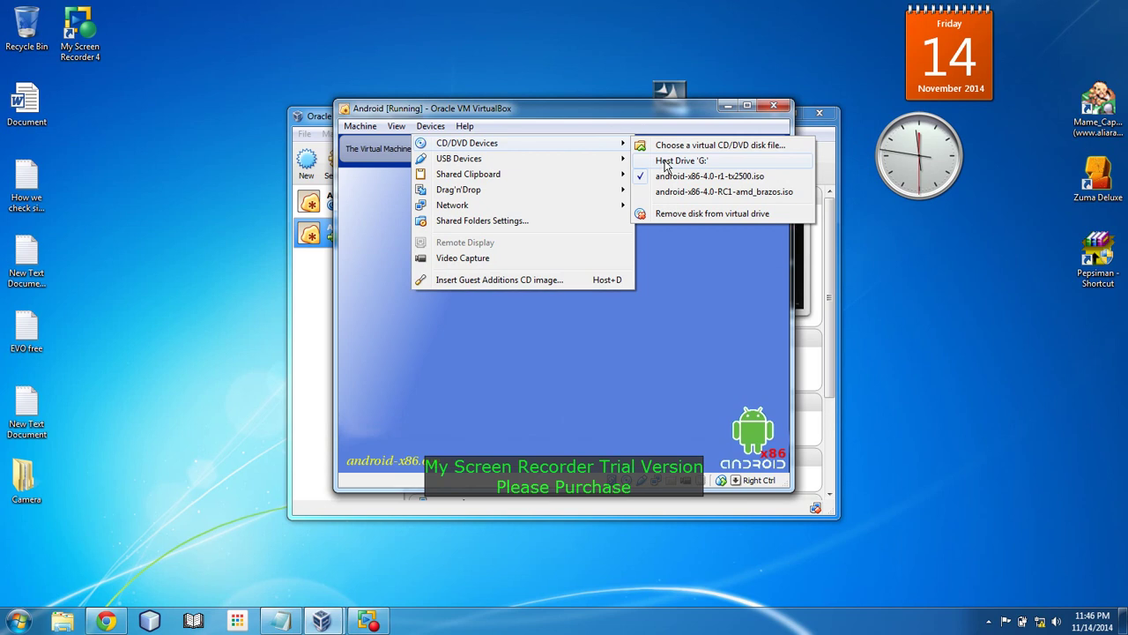
pyautogui.click(673, 103)
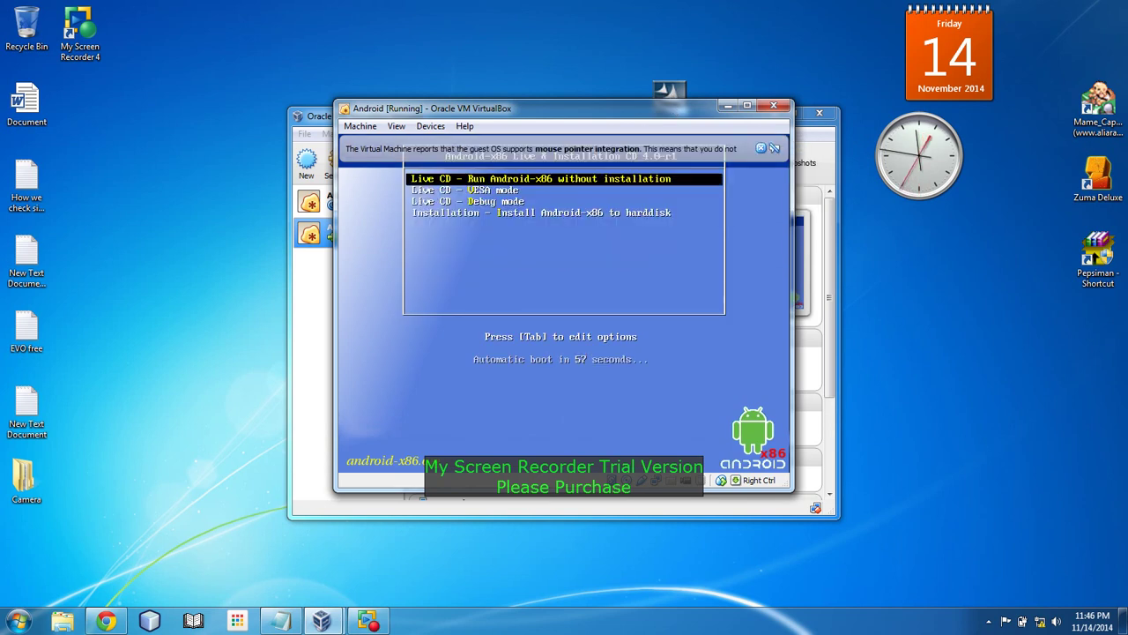
pyautogui.click(760, 147)
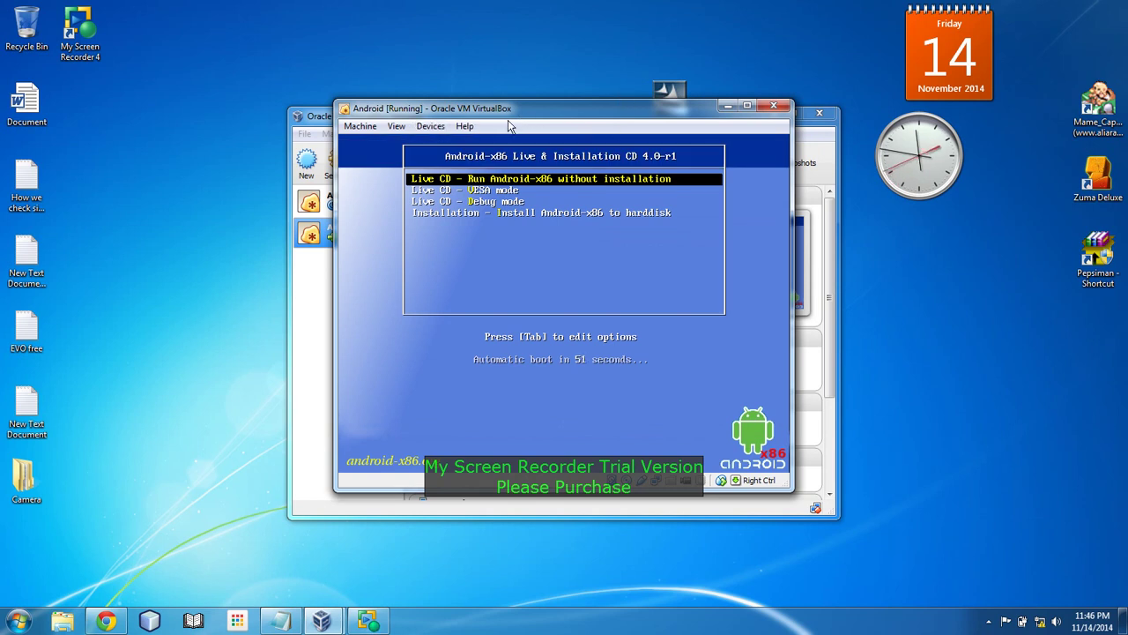
pyautogui.click(438, 127)
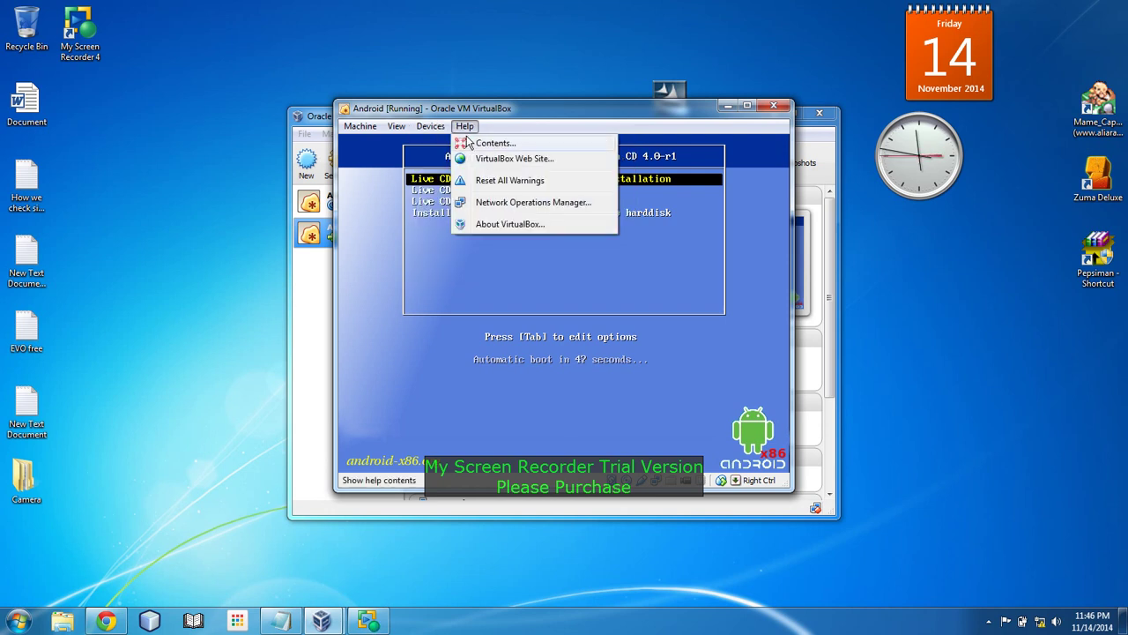
pyautogui.moveTo(489, 148)
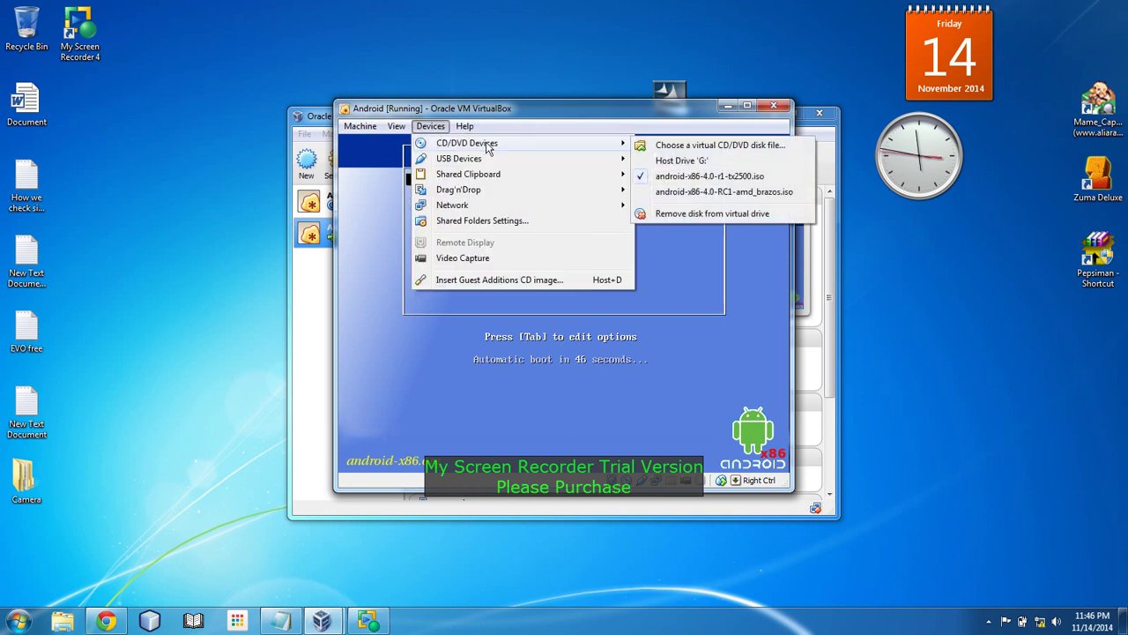
pyautogui.click(654, 162)
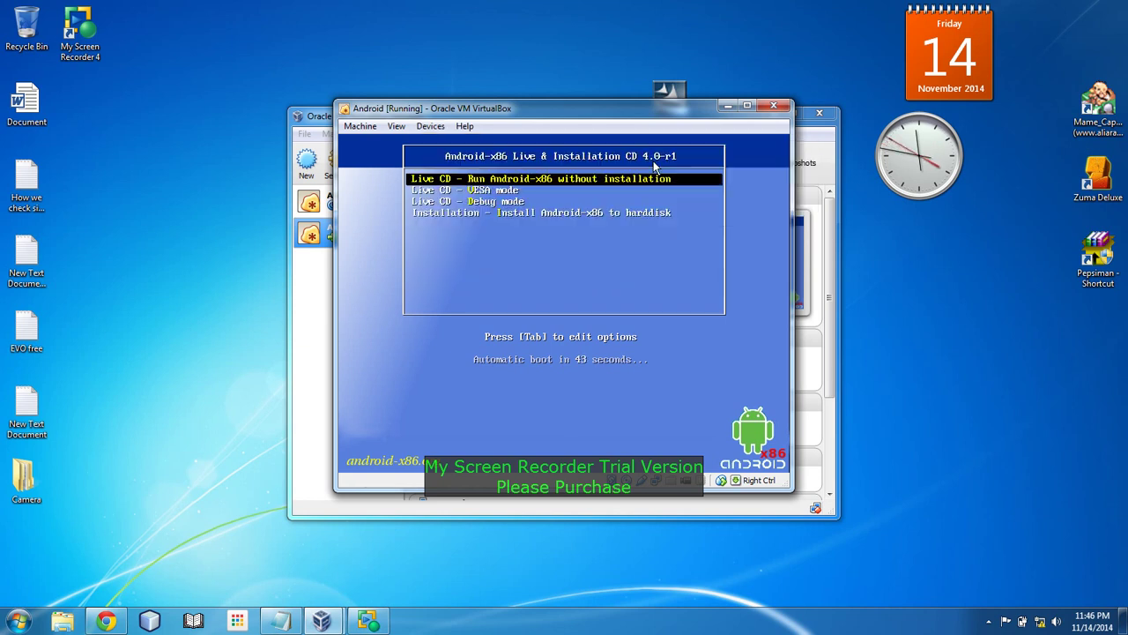
# Step: Power off the Android machine, start it again, and dismiss the mouse pointer integration message
pyautogui.click(773, 105)
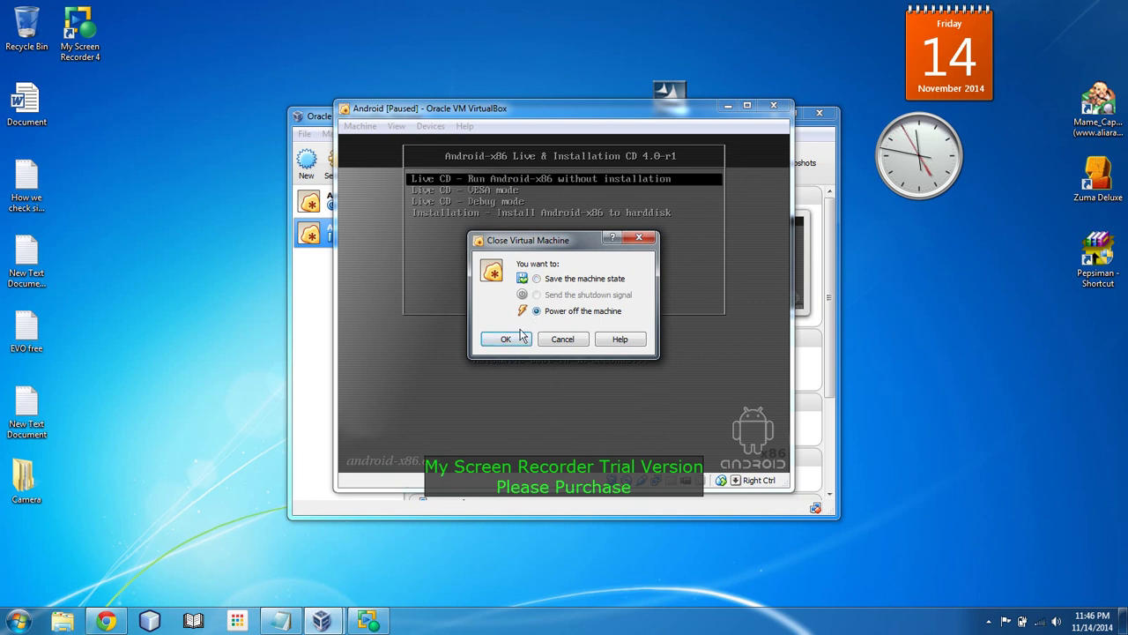
pyautogui.click(516, 338)
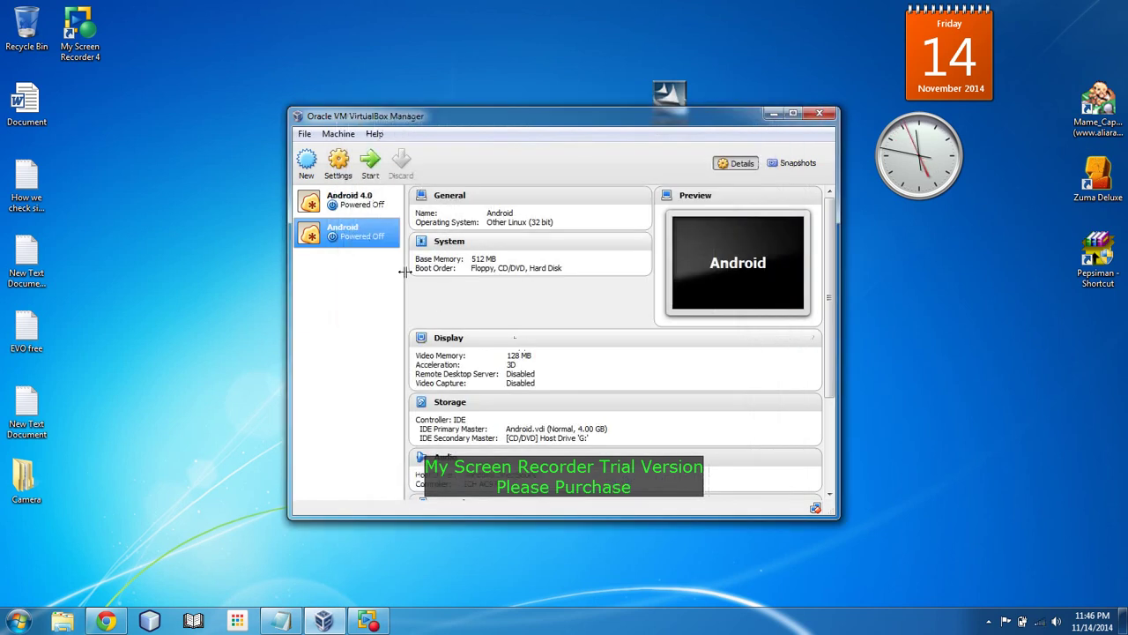
pyautogui.click(370, 163)
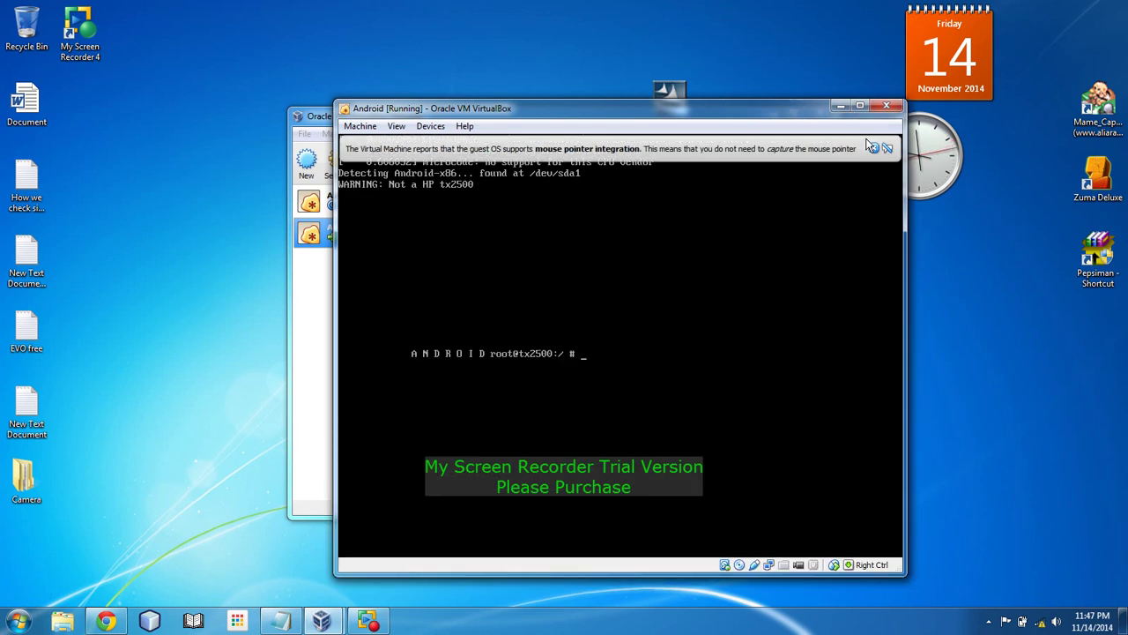
pyautogui.click(872, 148)
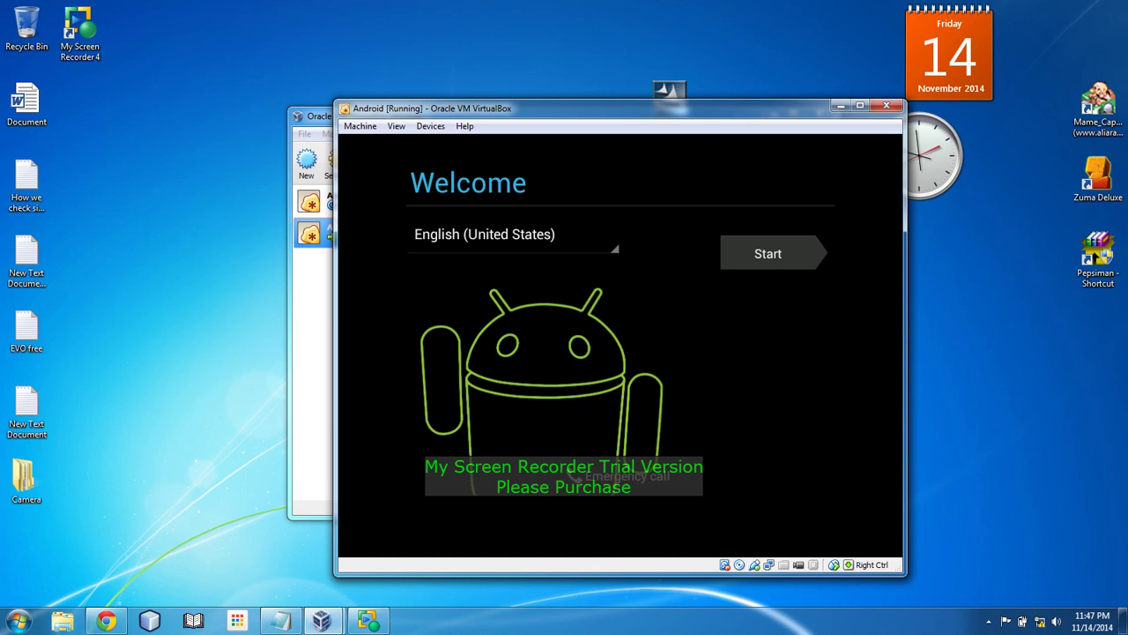
# Step: Let the virtual machine capture the mouse and start the Android setup with English (United States) as the language
pyautogui.moveTo(950, 53)
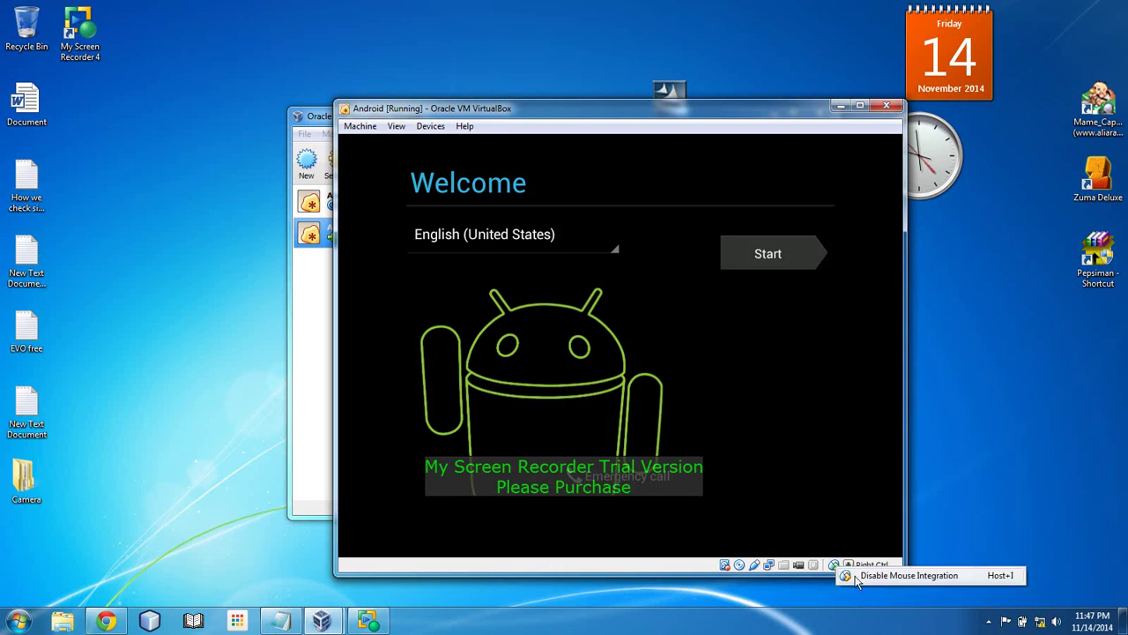
pyautogui.click(509, 231)
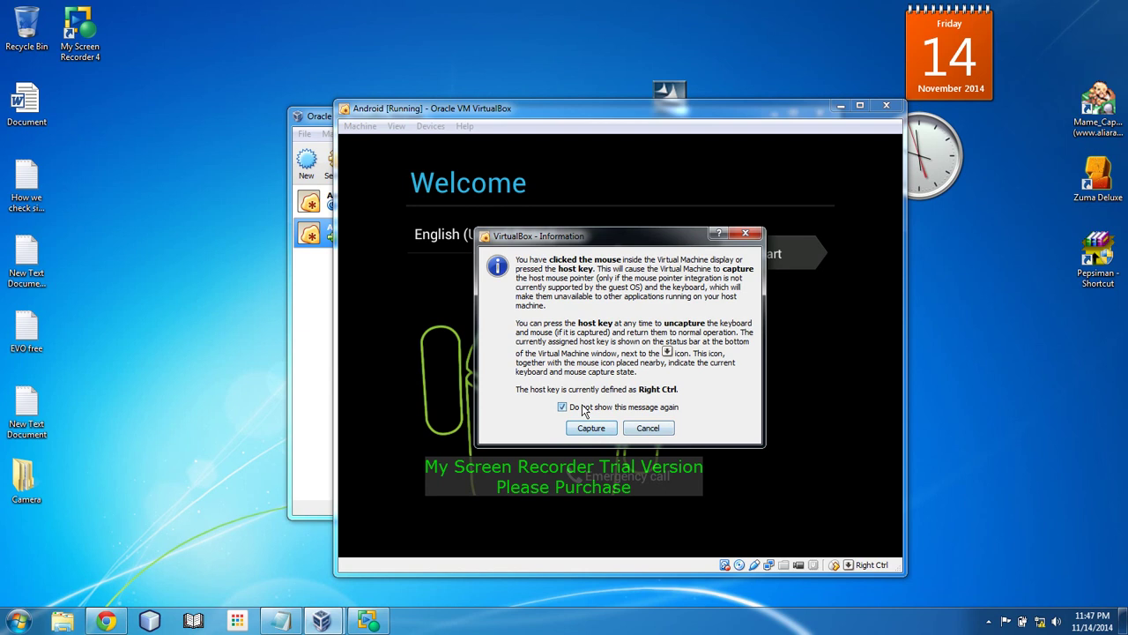
pyautogui.click(586, 428)
pyautogui.click(588, 240)
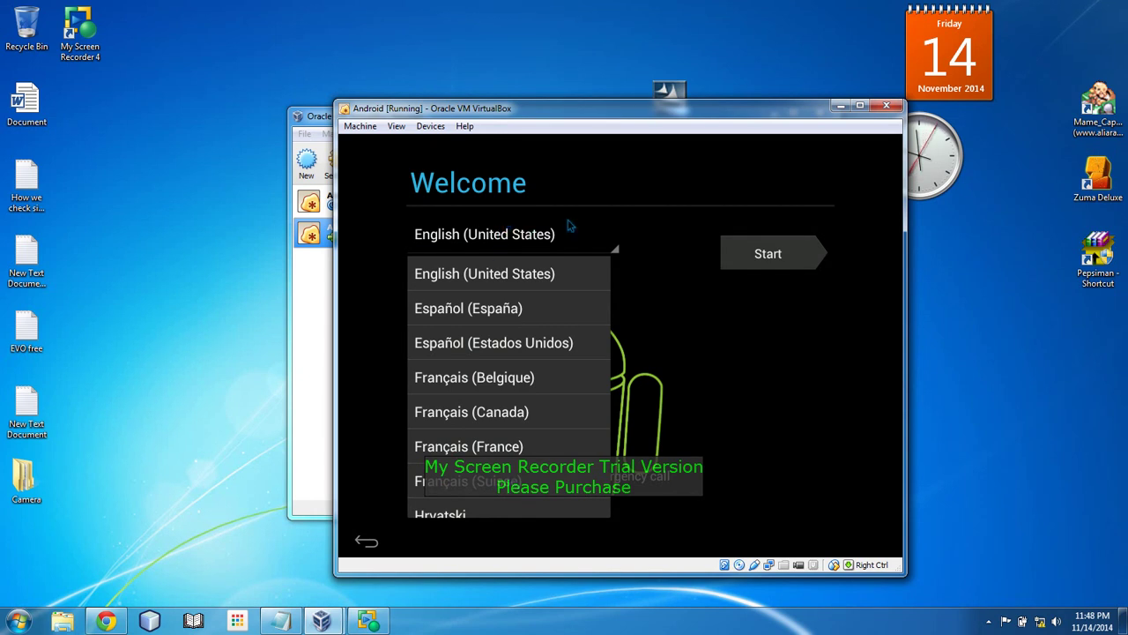
pyautogui.click(575, 222)
pyautogui.click(758, 270)
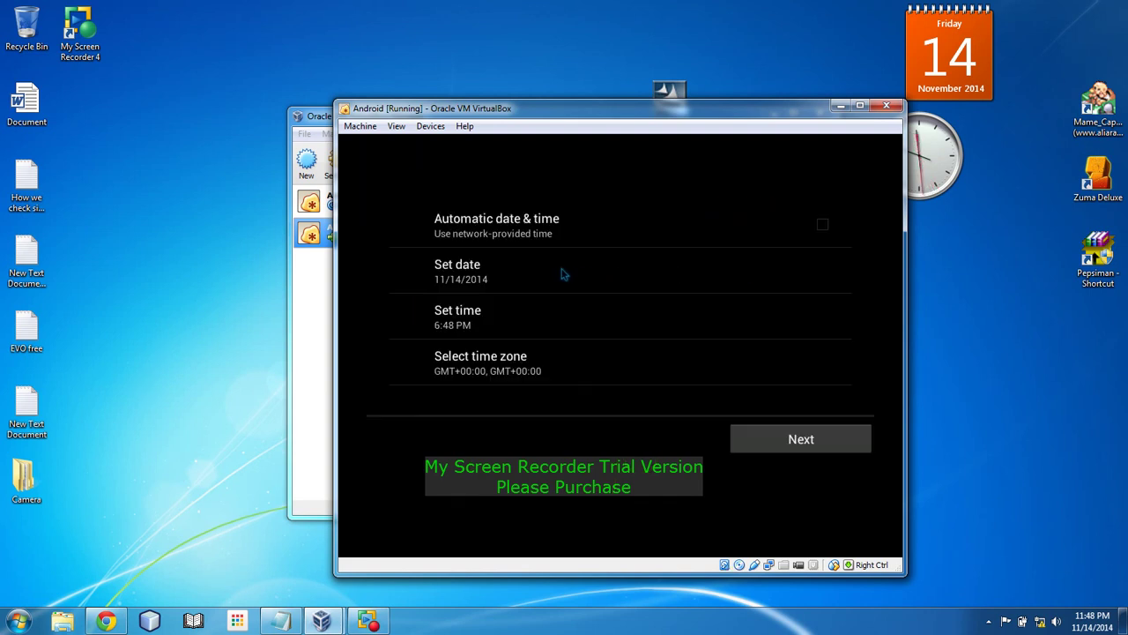
# Step: Turn on automatic date & time, skip the Google sign-in, and continue with both Google location options enabled
pyautogui.click(823, 226)
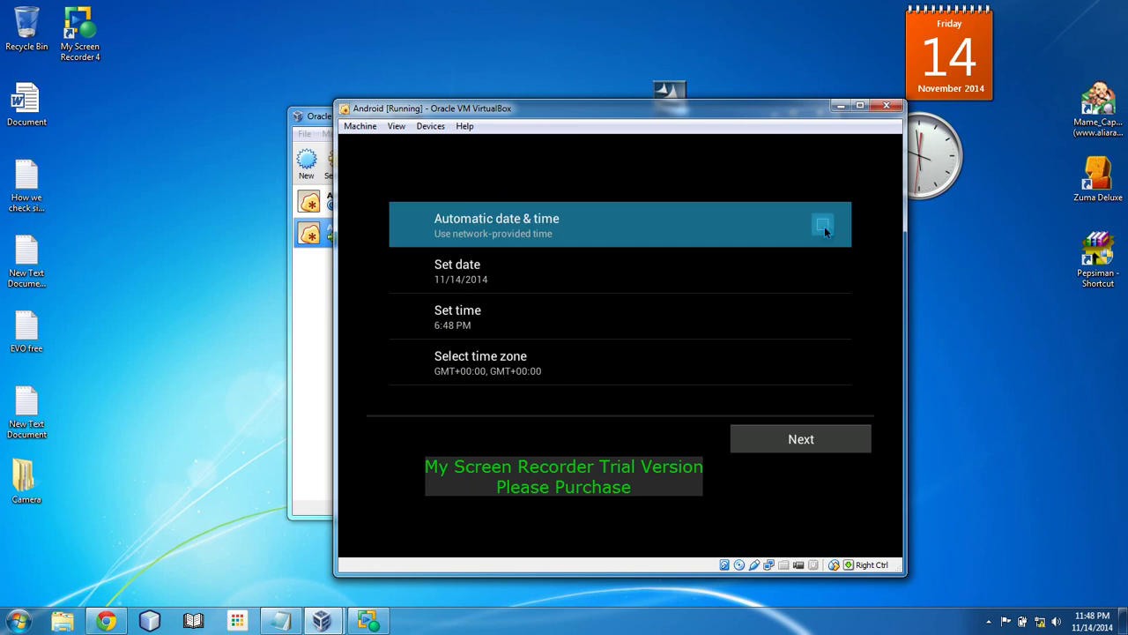
pyautogui.click(801, 438)
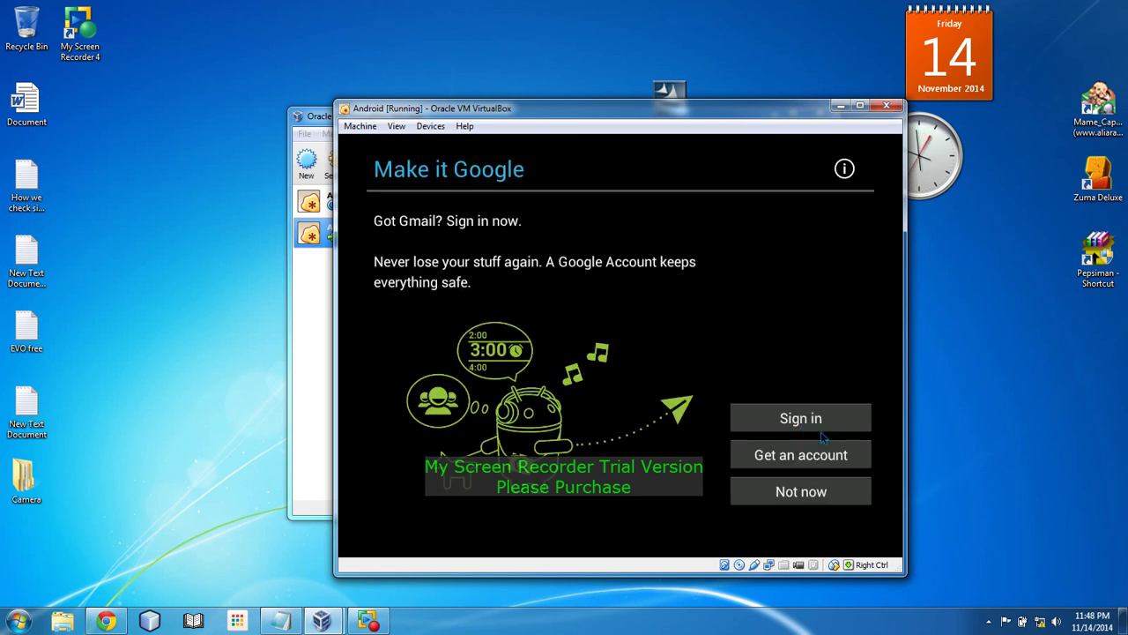
pyautogui.click(807, 491)
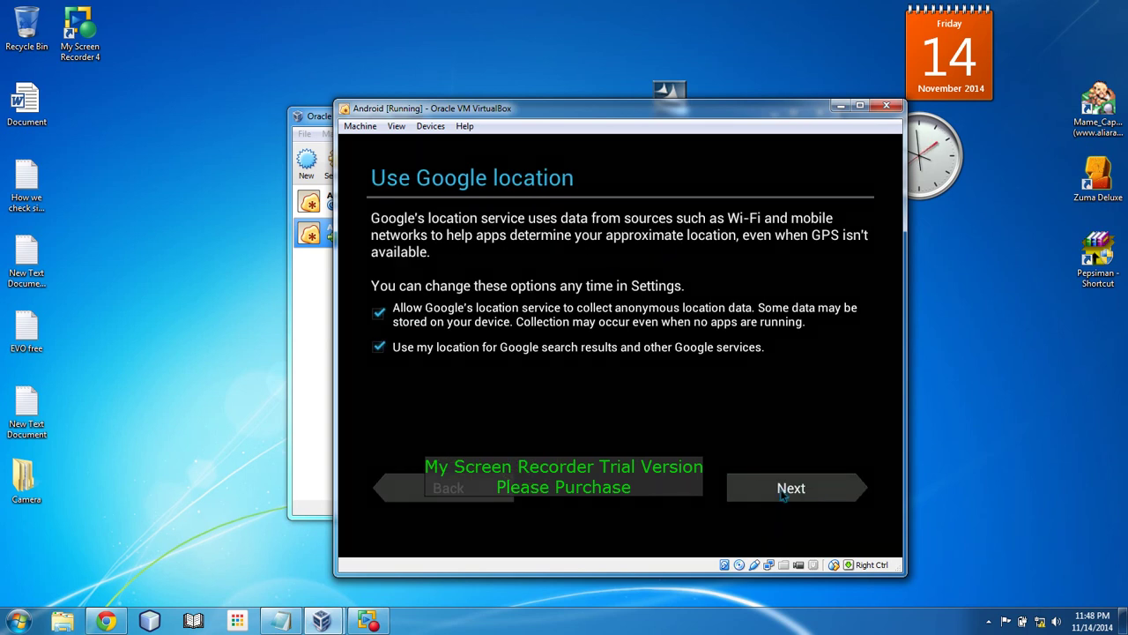
pyautogui.click(779, 496)
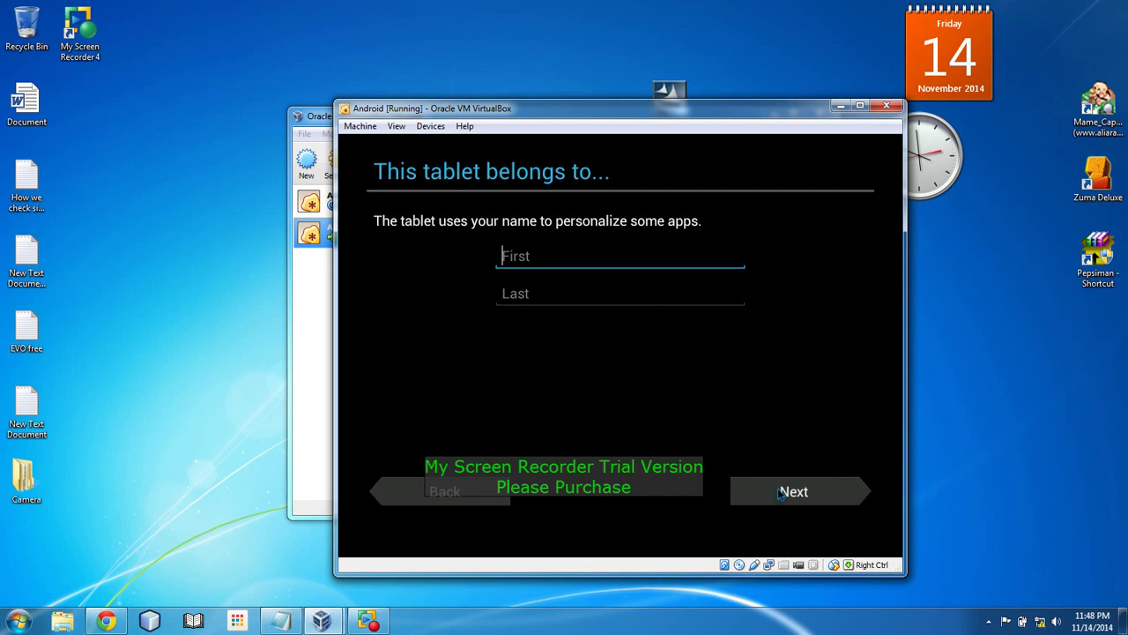
# Step: Enter the tablet owner's first and last name and continue the setup
pyautogui.write('Ahmad')
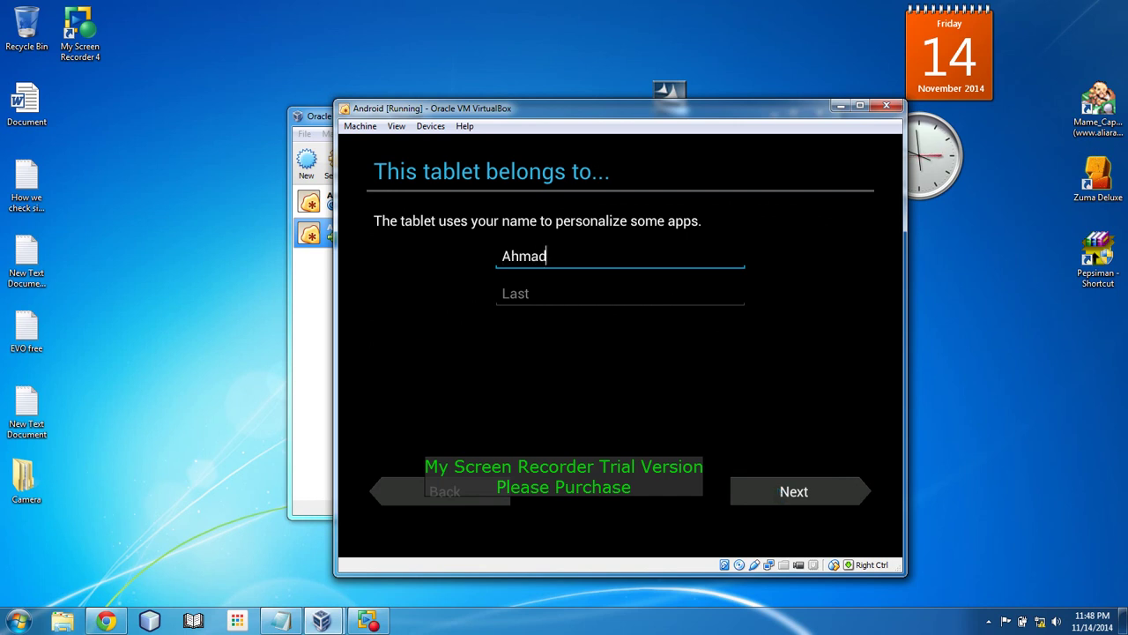
pyautogui.click(620, 294)
pyautogui.write('Zubair')
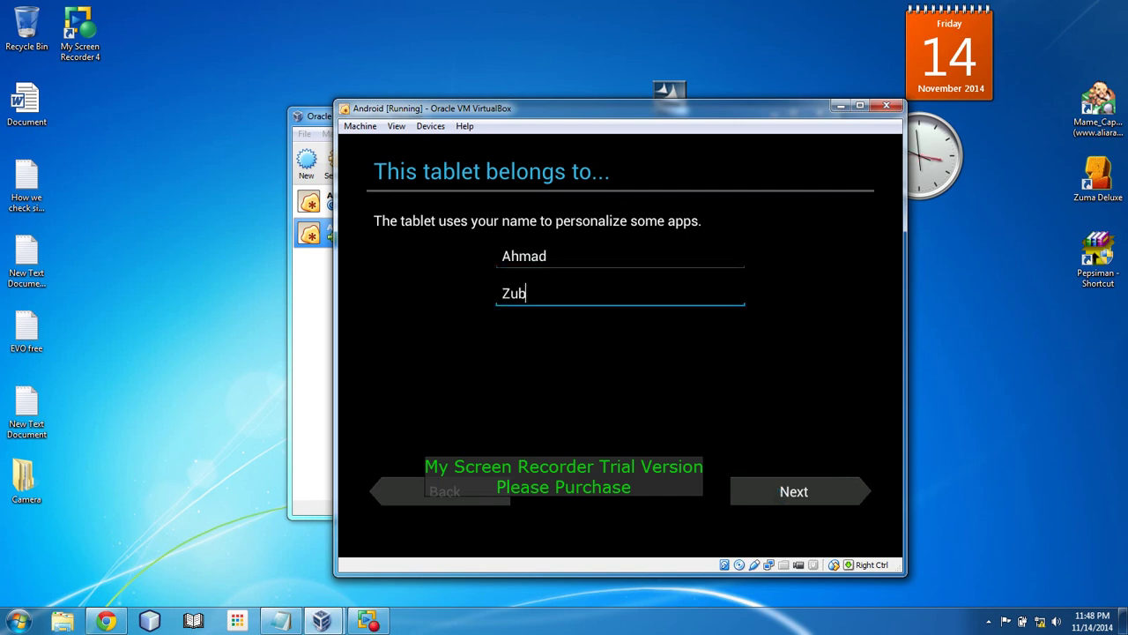
pyautogui.click(838, 486)
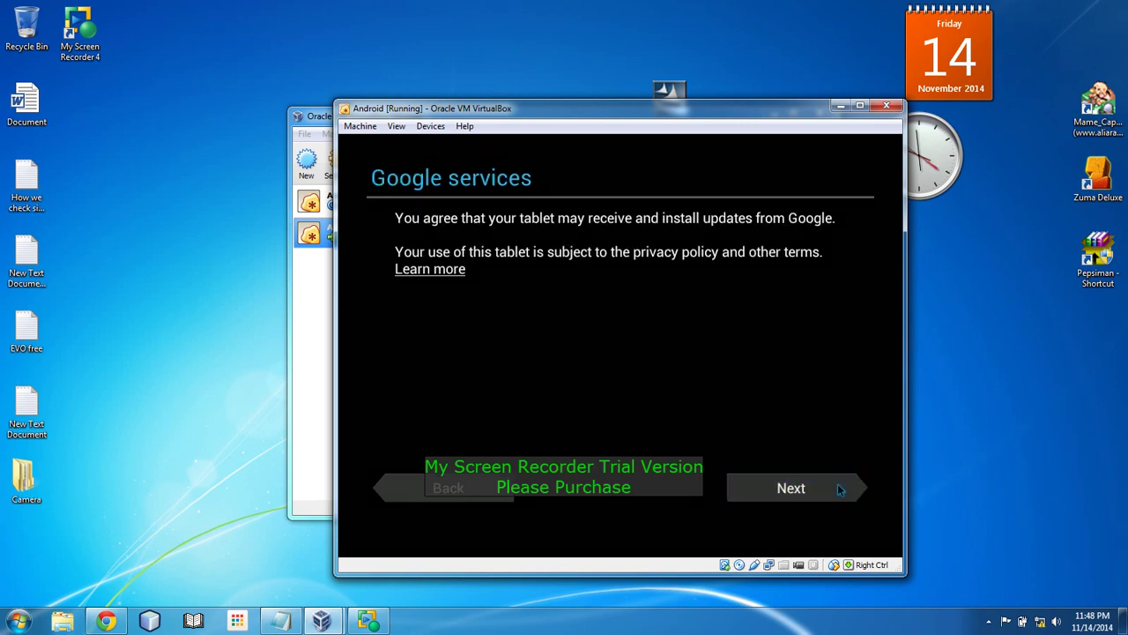
# Step: Accept the Google services terms to finish the setup and dismiss the home screen introduction
pyautogui.click(840, 489)
pyautogui.click(840, 489)
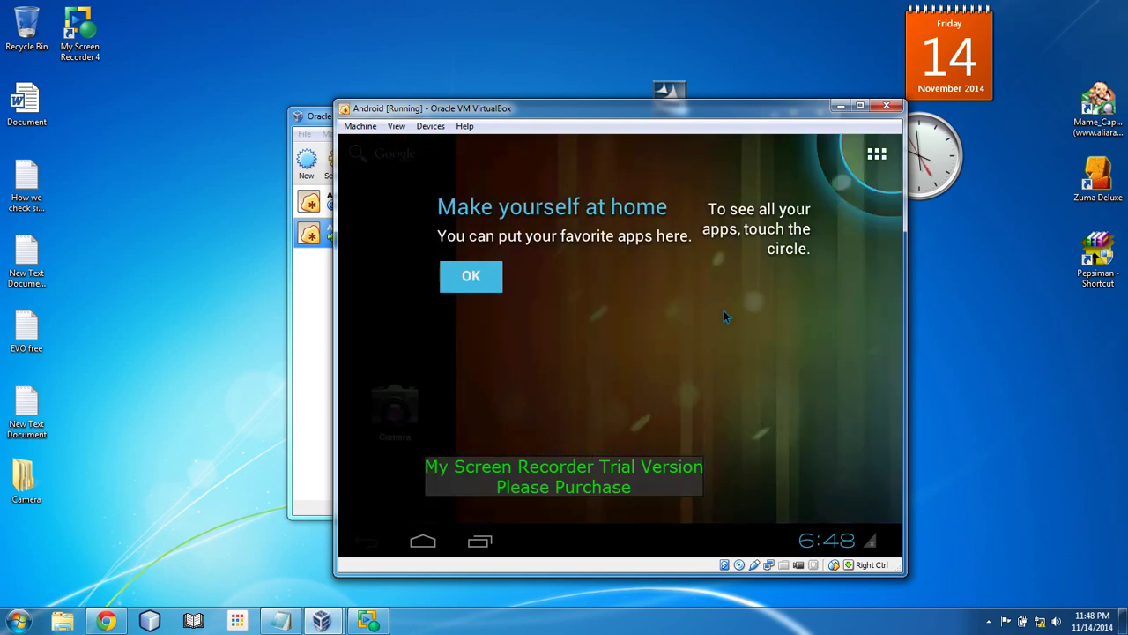
pyautogui.click(467, 273)
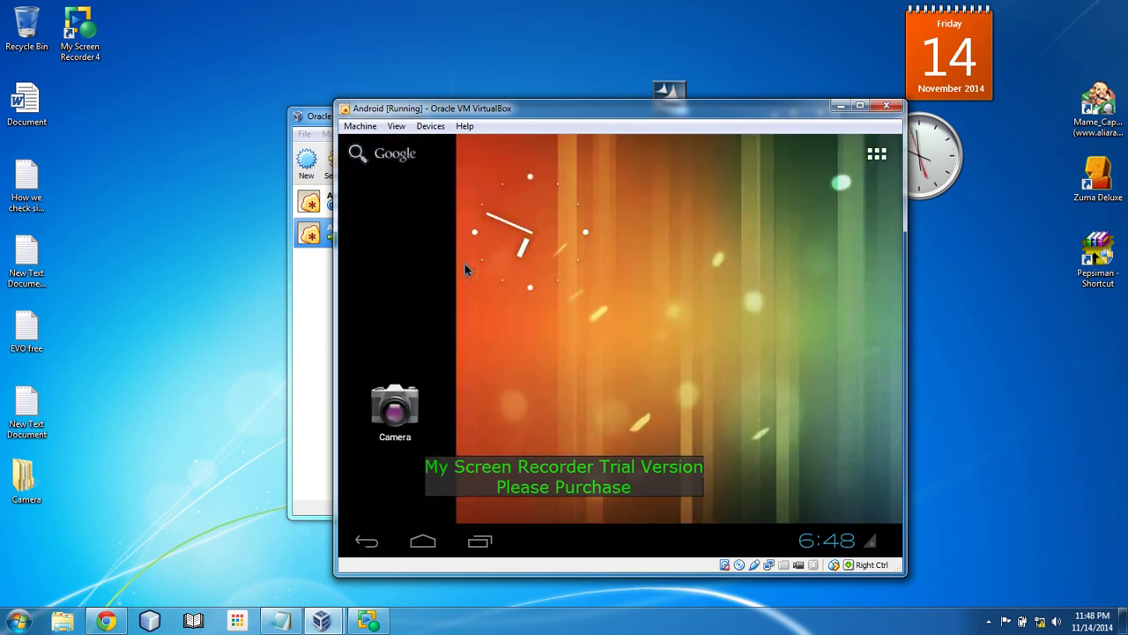
# Step: Try to open the Camera app and return to the home screen
pyautogui.click(410, 414)
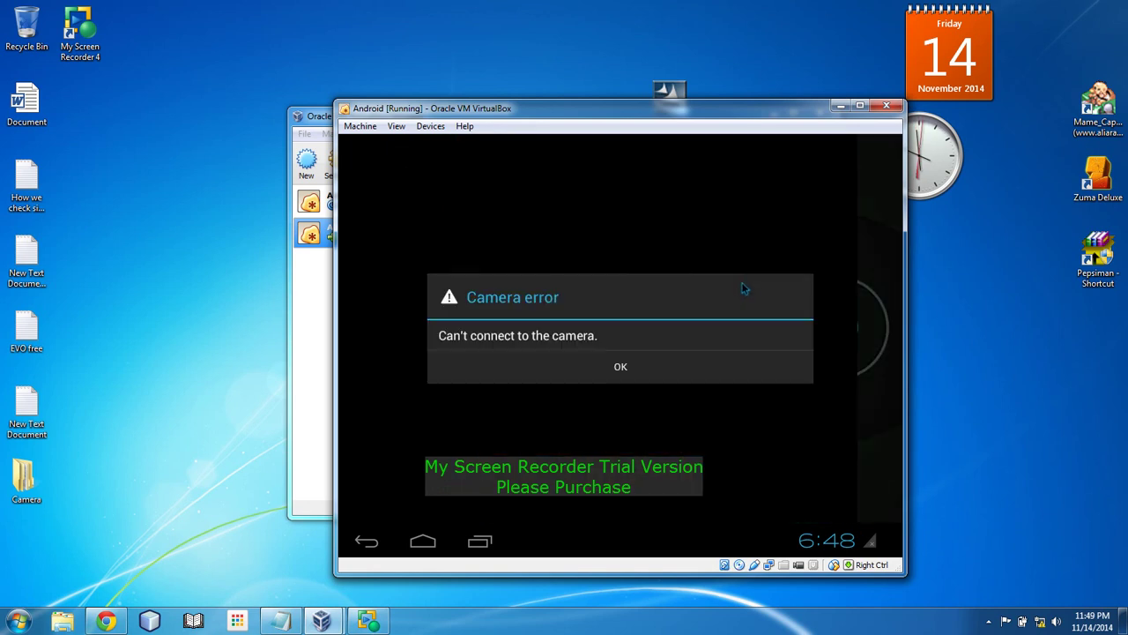
pyautogui.click(638, 355)
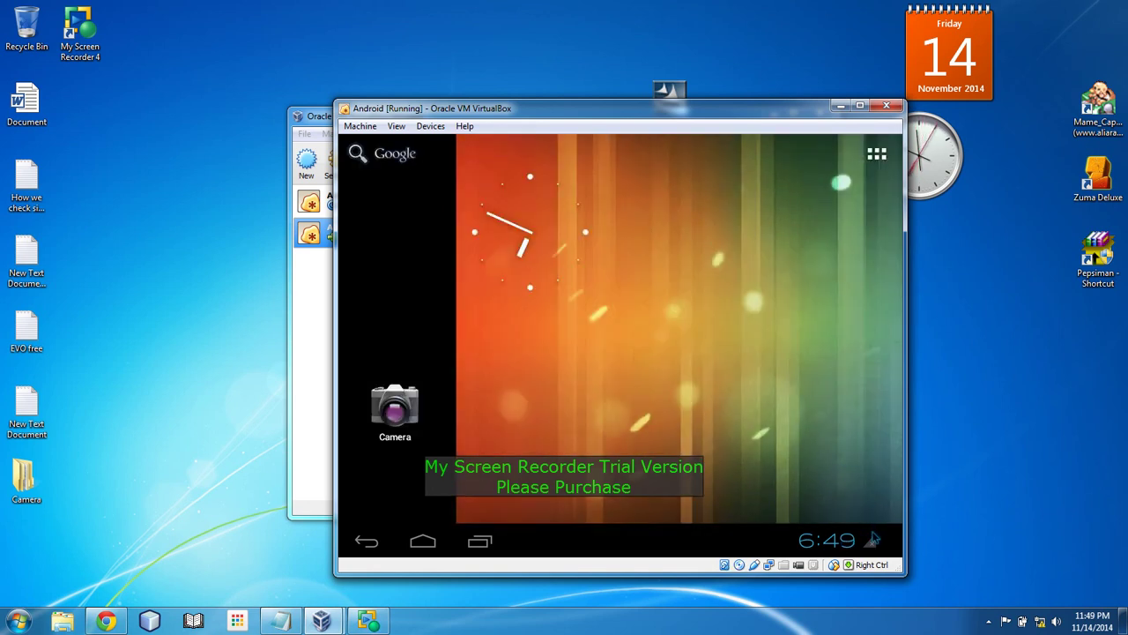
# Step: Open Android's Settings from the app list and view the running apps and their memory use
pyautogui.click(876, 153)
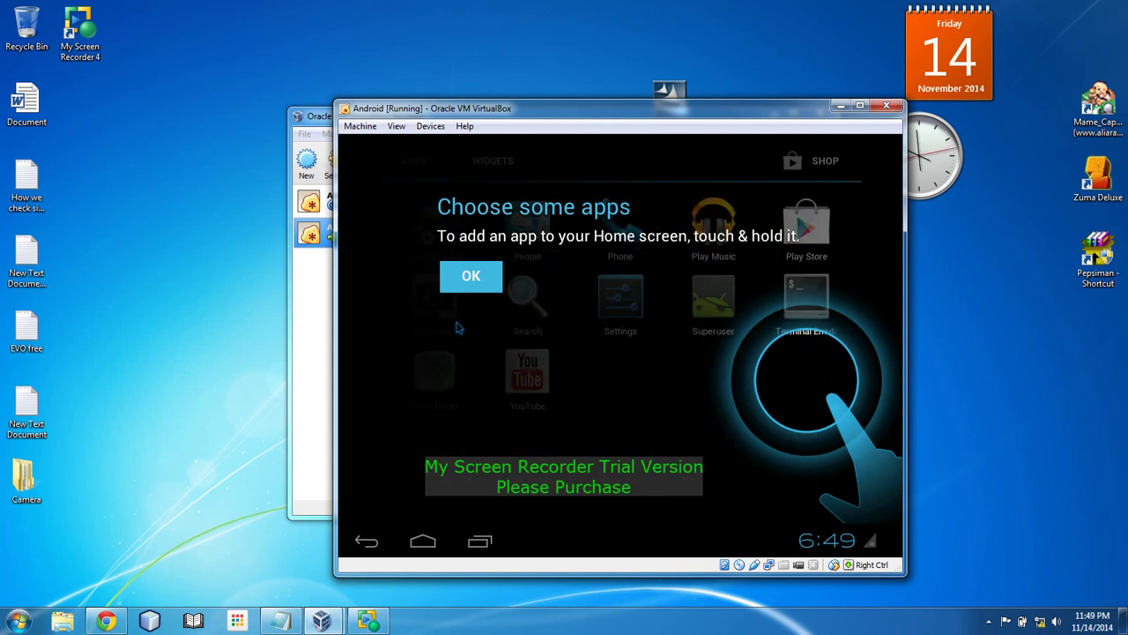
pyautogui.click(467, 294)
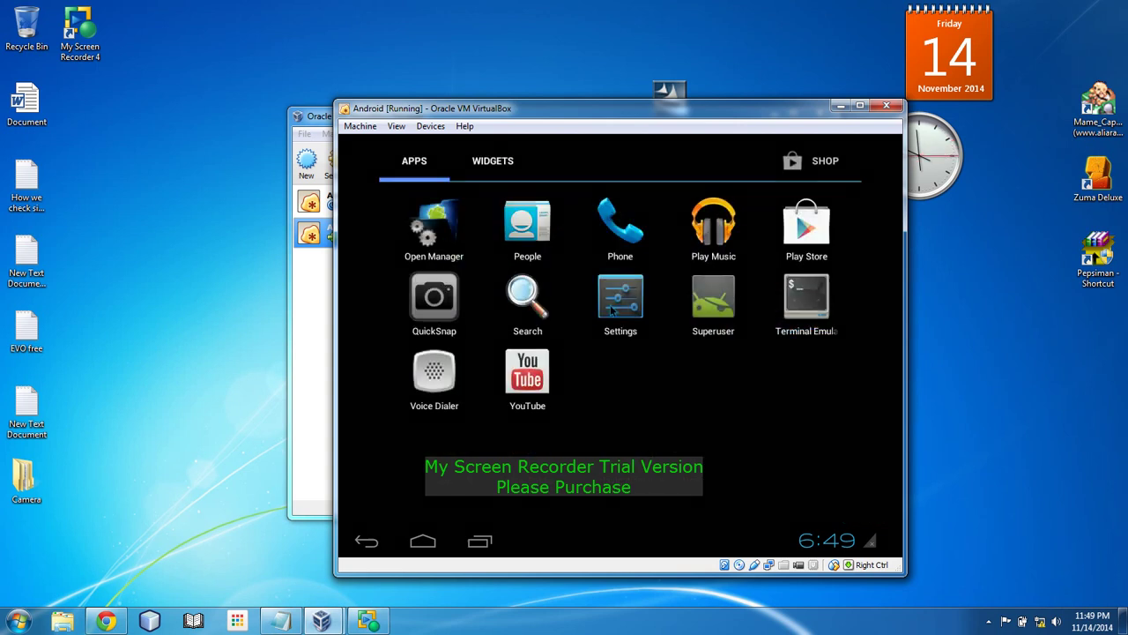
pyautogui.click(610, 306)
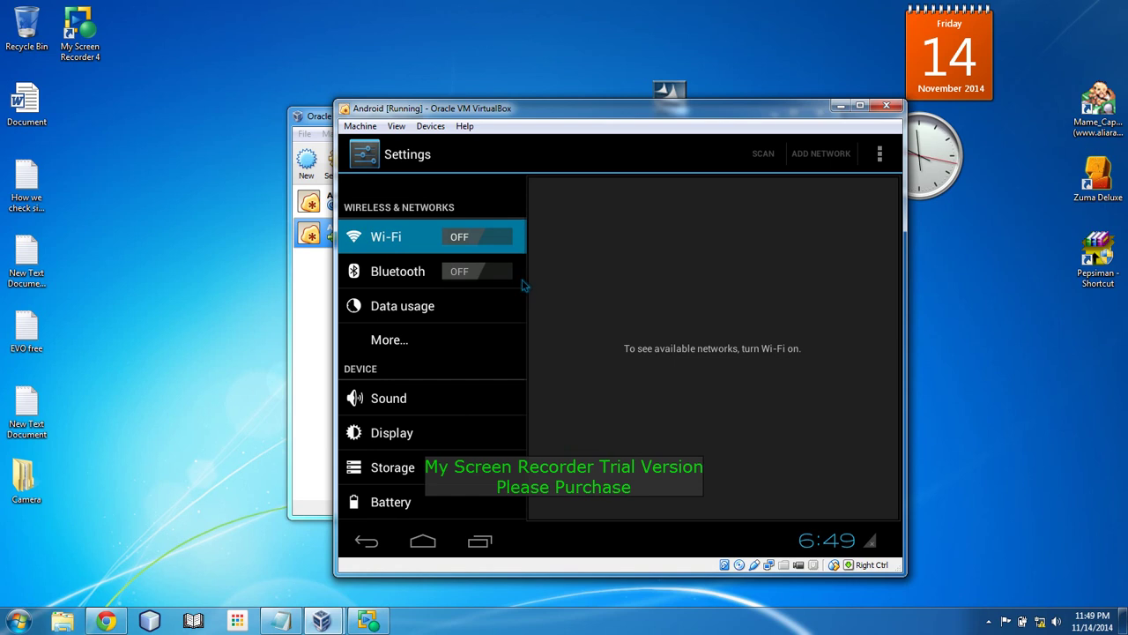
pyautogui.scroll(-5, 505, 294)
pyautogui.scroll(3, 505, 295)
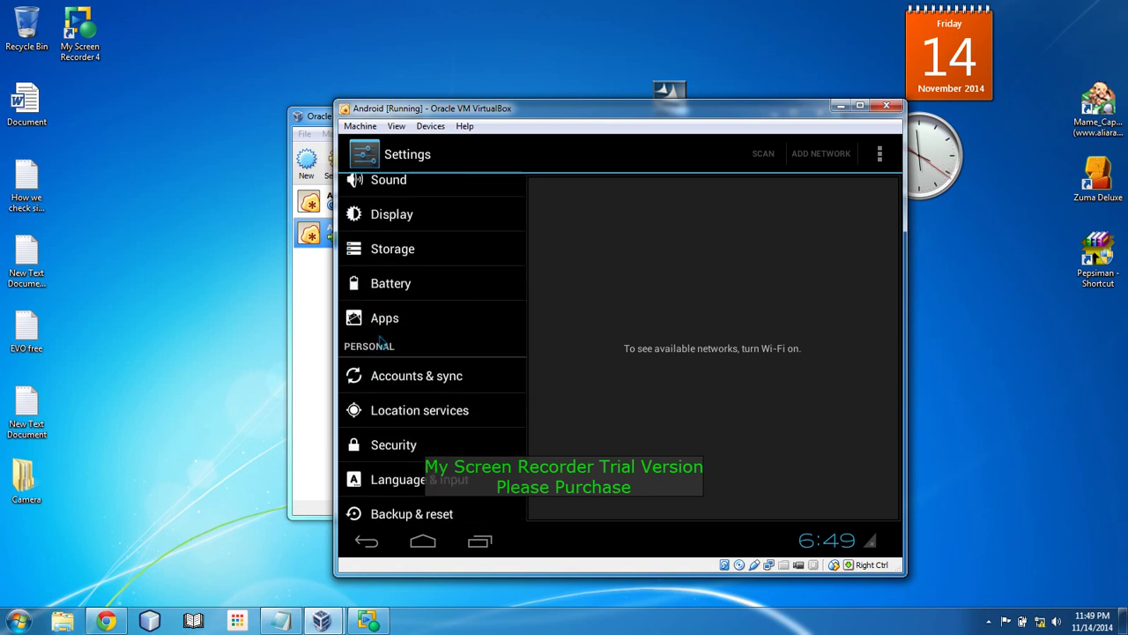
pyautogui.click(388, 328)
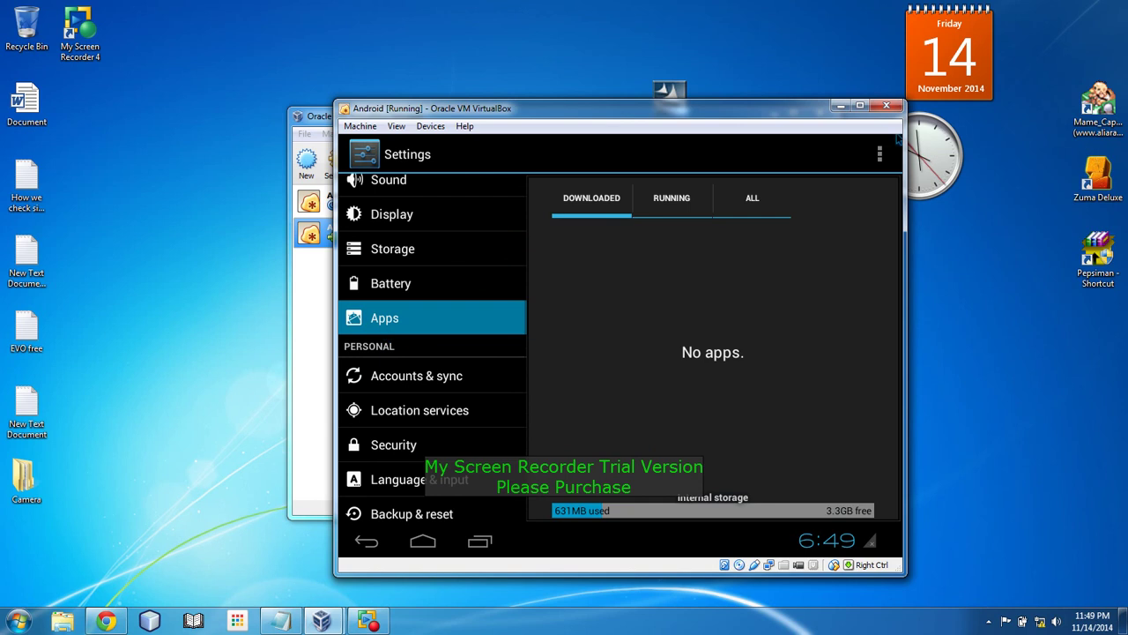
pyautogui.click(691, 213)
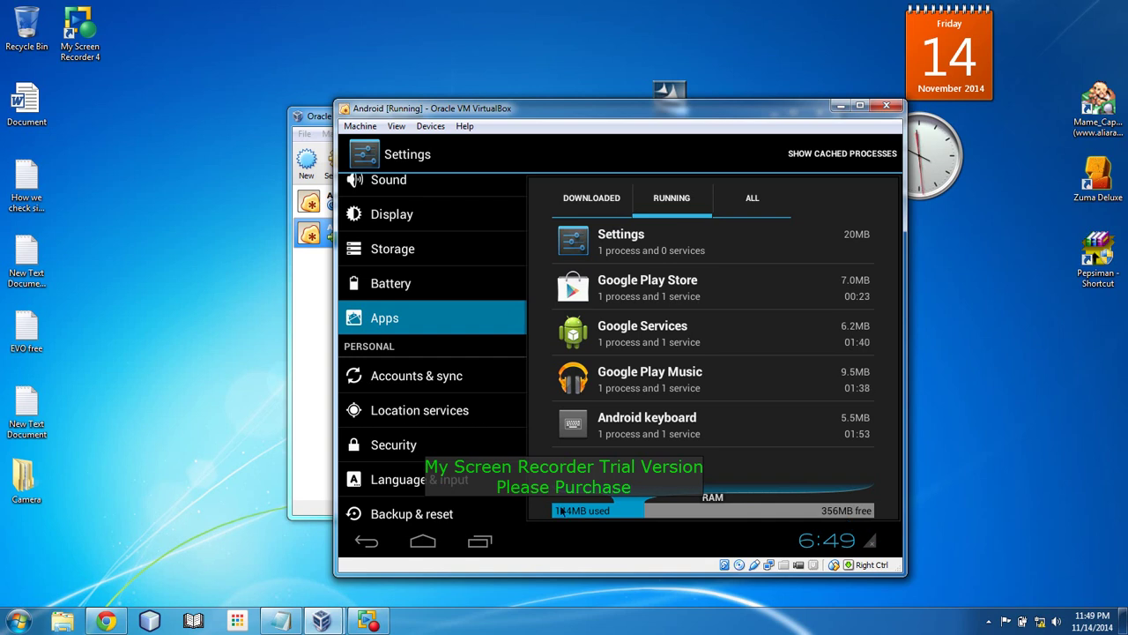
# Step: Shut down Android from its system settings and confirm the power-off
pyautogui.scroll(-5, 401, 366)
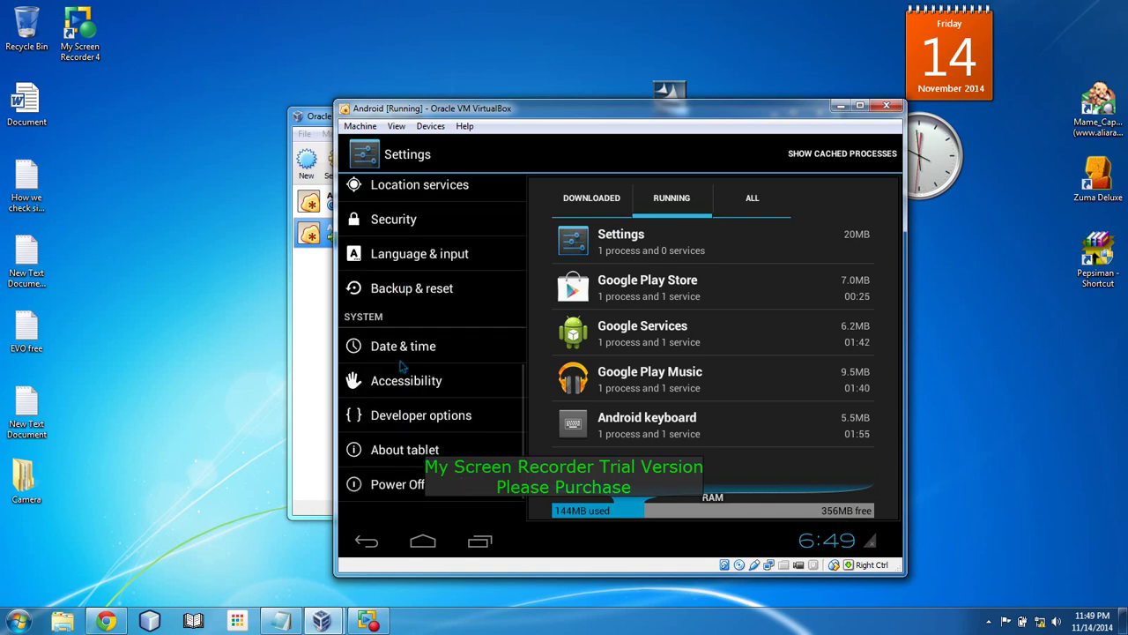
pyautogui.click(414, 481)
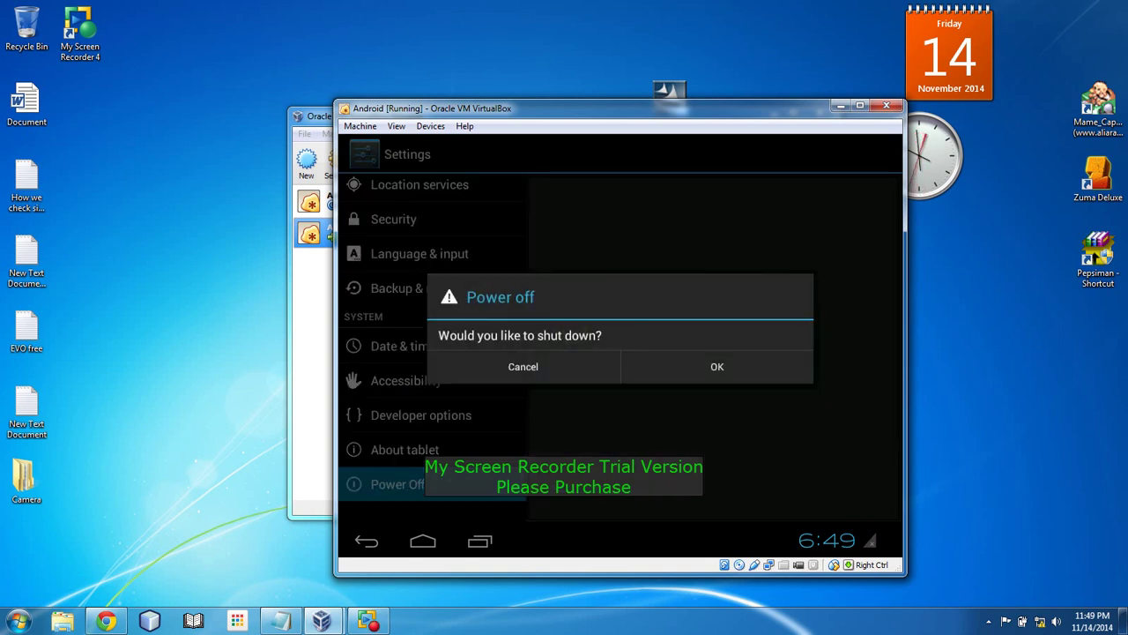
pyautogui.click(760, 361)
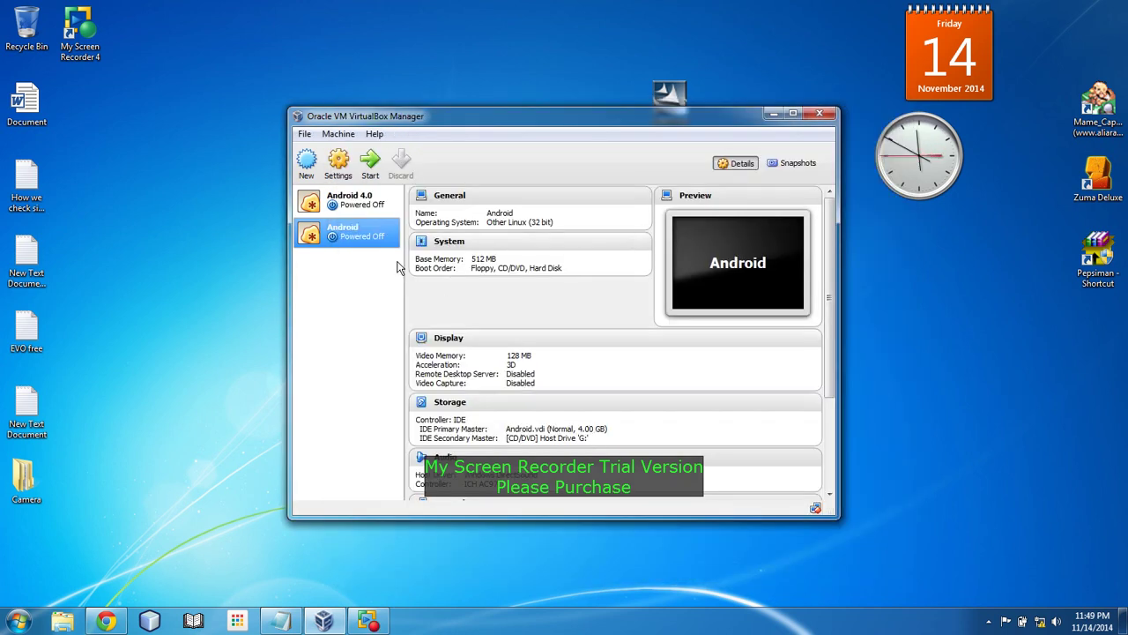
# Step: Enable the USB 2.0 (EHCI) controller in the Android machine's USB settings and accept the settings
pyautogui.click(340, 177)
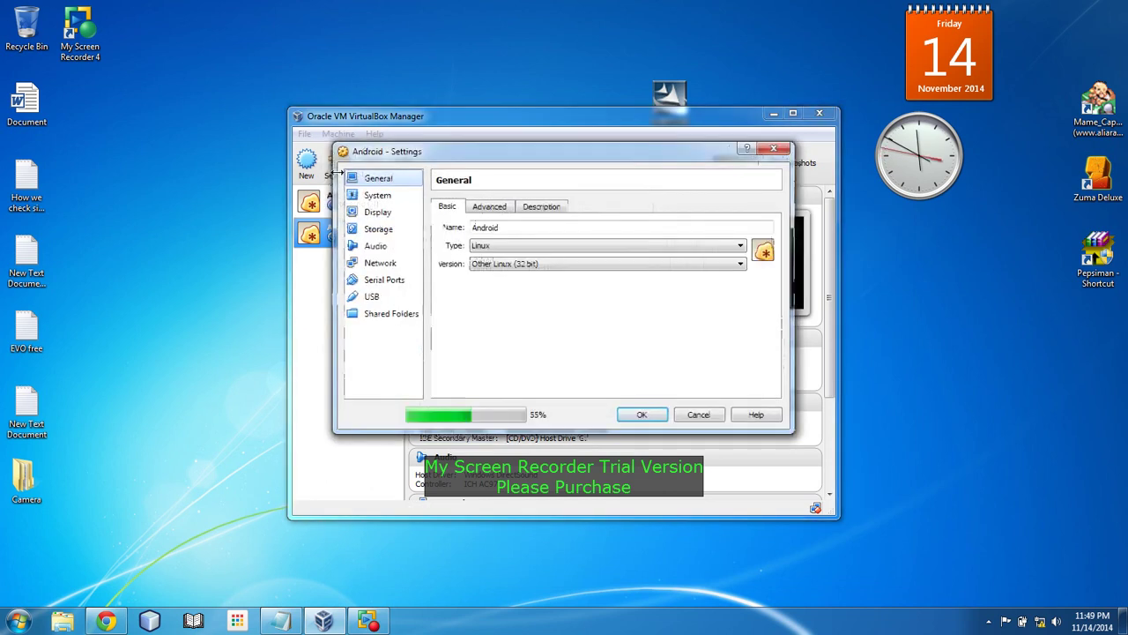
pyautogui.click(386, 300)
pyautogui.click(455, 222)
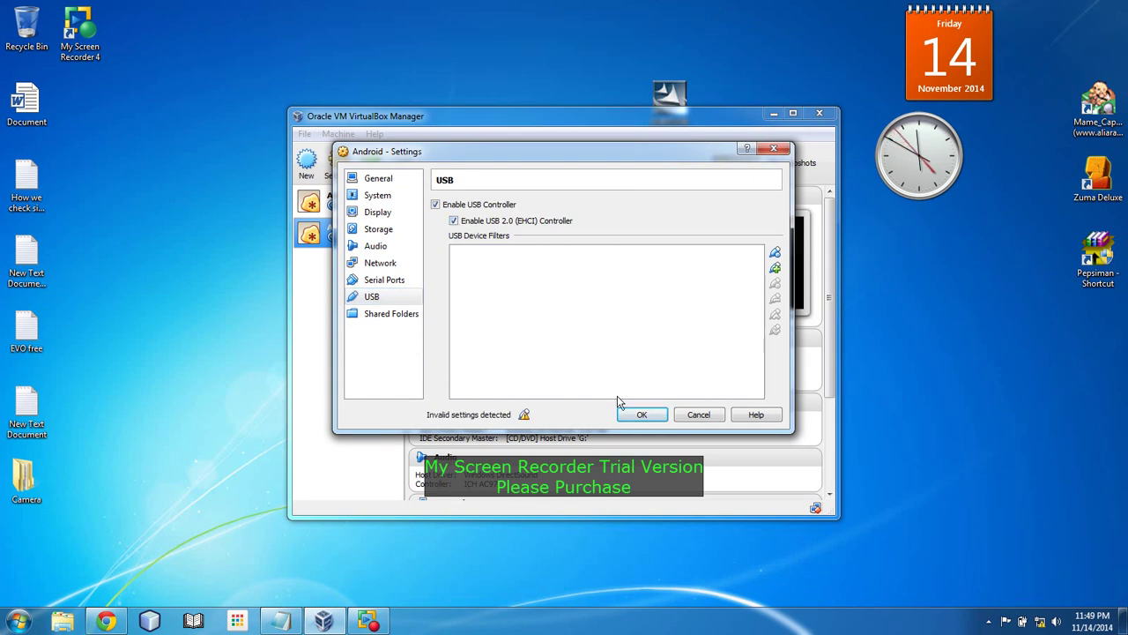
pyautogui.click(642, 415)
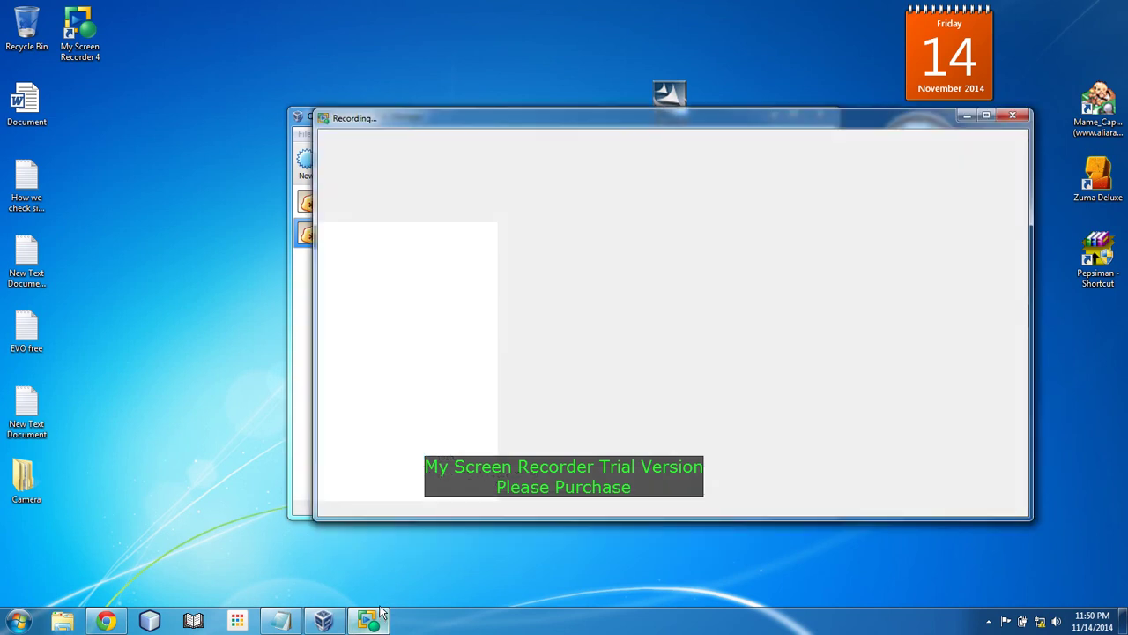
pyautogui.click(988, 623)
pyautogui.rightClick(977, 548)
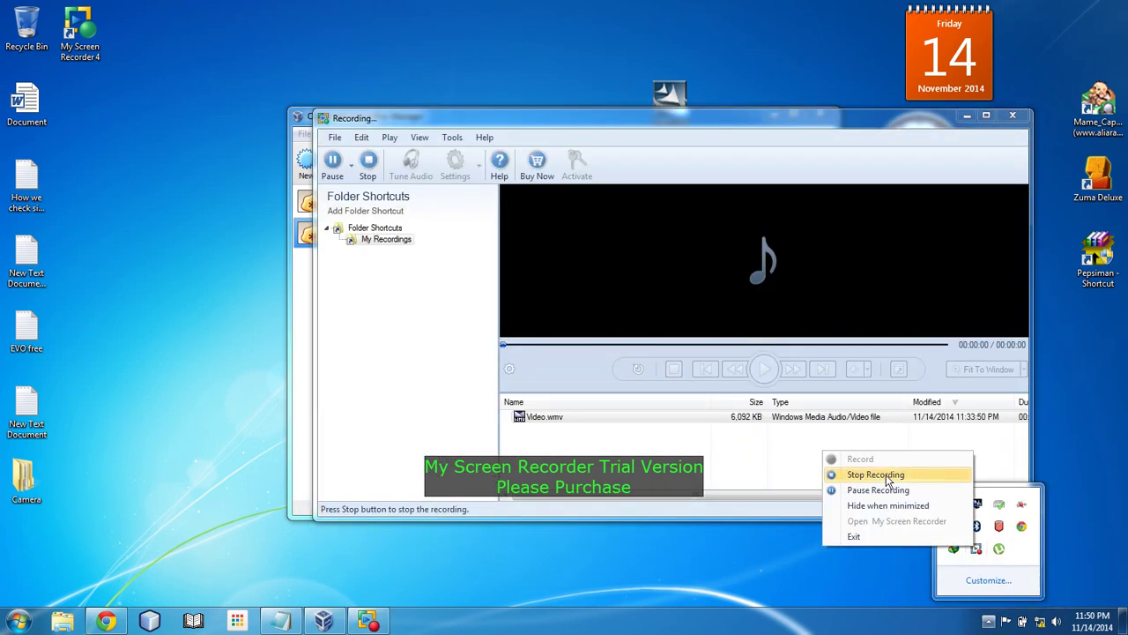